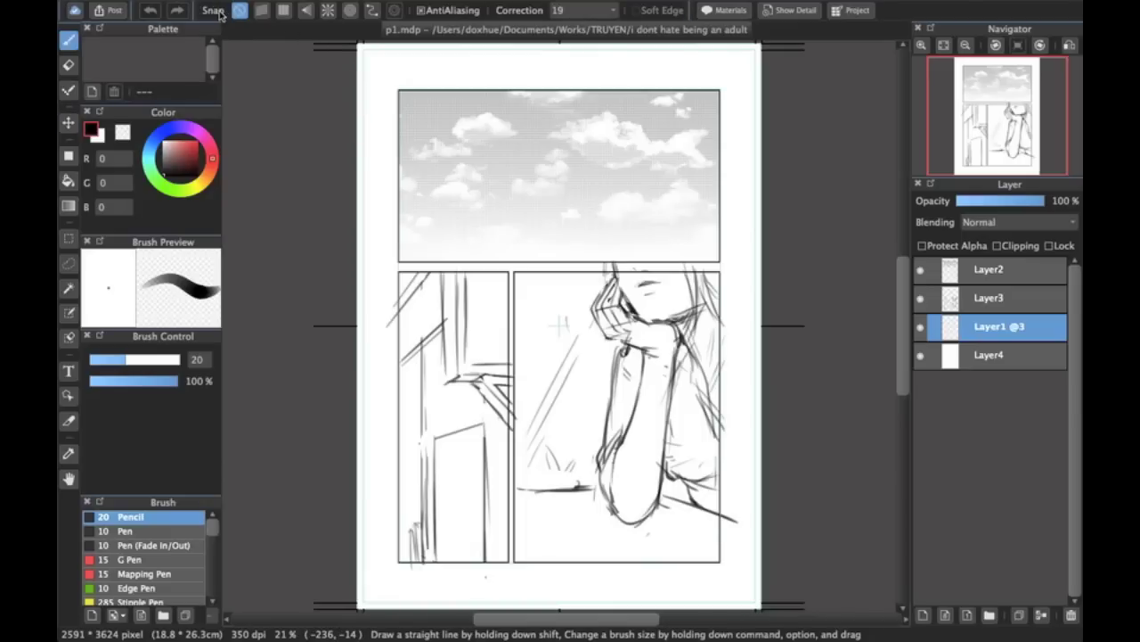
- Preview the parallel, crisscross, vanishing point, radial, concentric circle and curve snap modes on the manga page
key("v")
key("b")
left_click(262, 10)
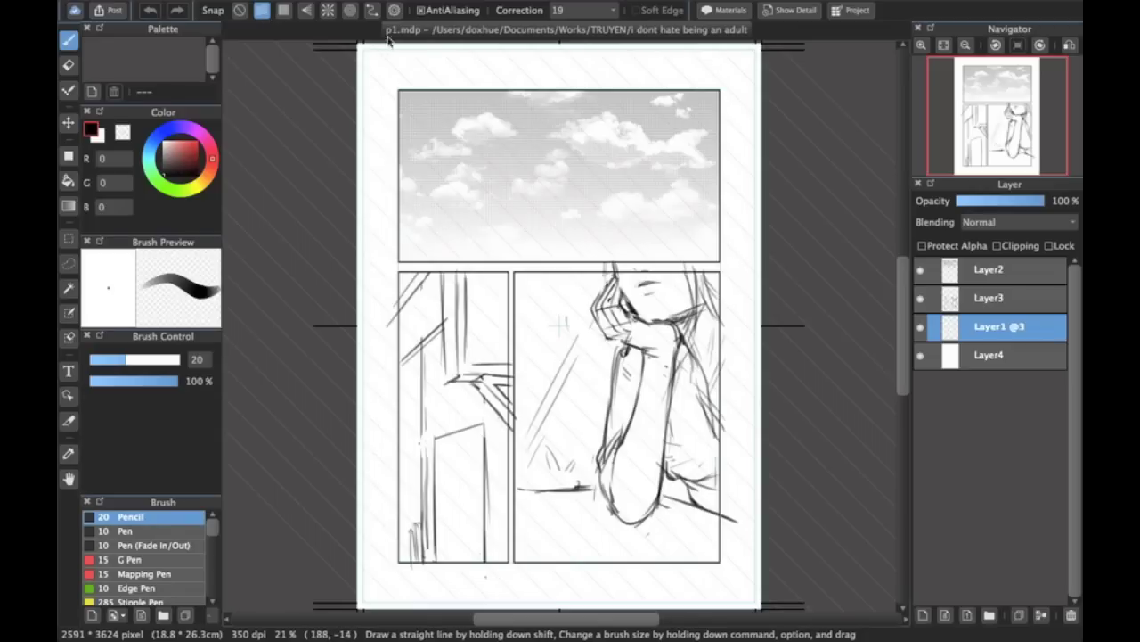
left_click_drag(559, 325, 388, 163)
left_click(283, 11)
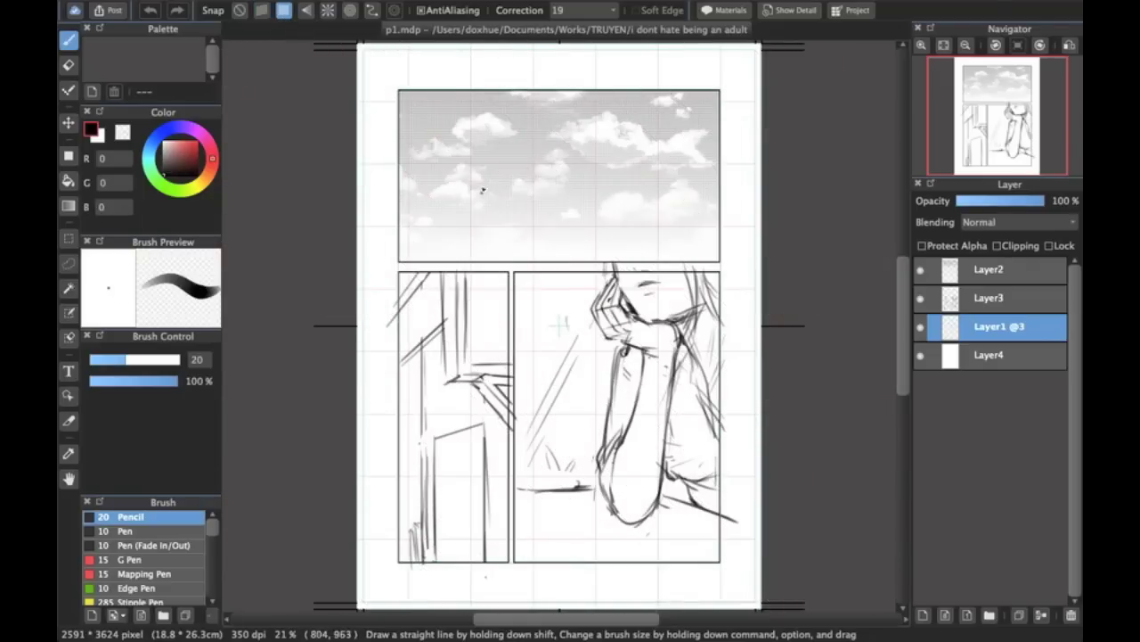
left_click(312, 14)
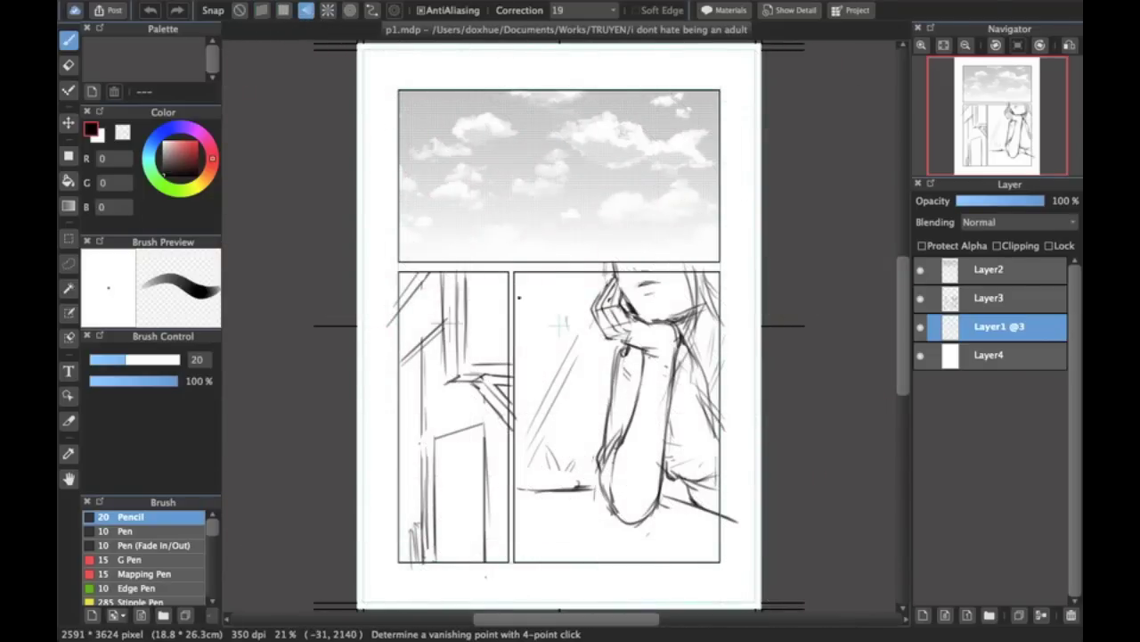
left_click(328, 10)
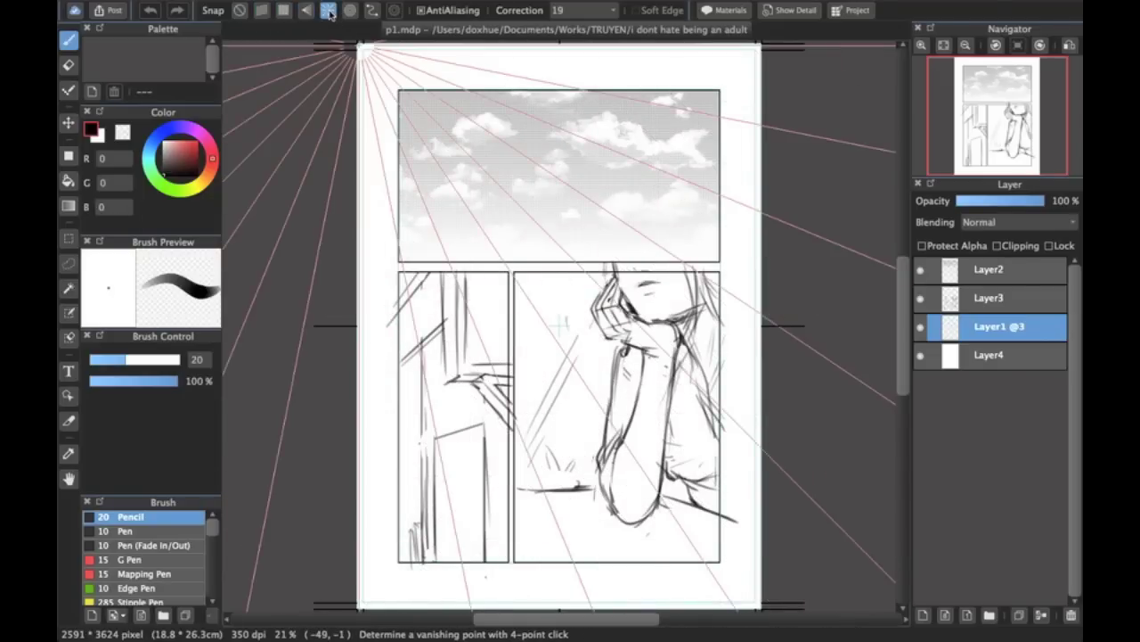
left_click(548, 165)
mouse_move(542, 267)
left_mouse_down()
mouse_move(552, 261)
mouse_move(549, 279)
left_mouse_up()
left_click(350, 11)
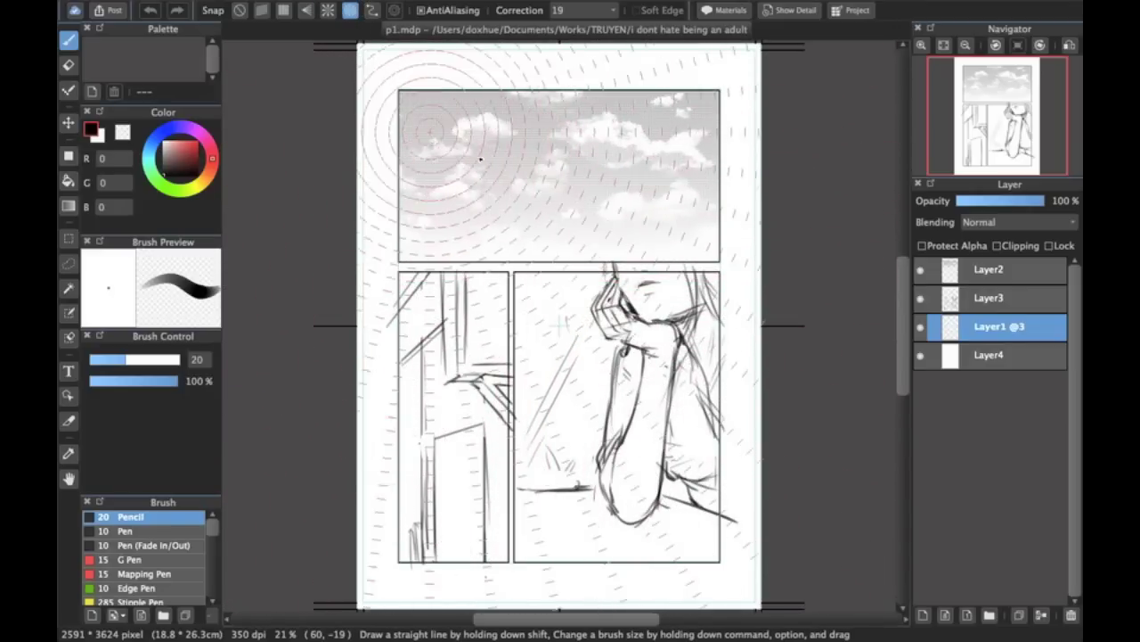
left_click_drag(586, 219, 529, 166)
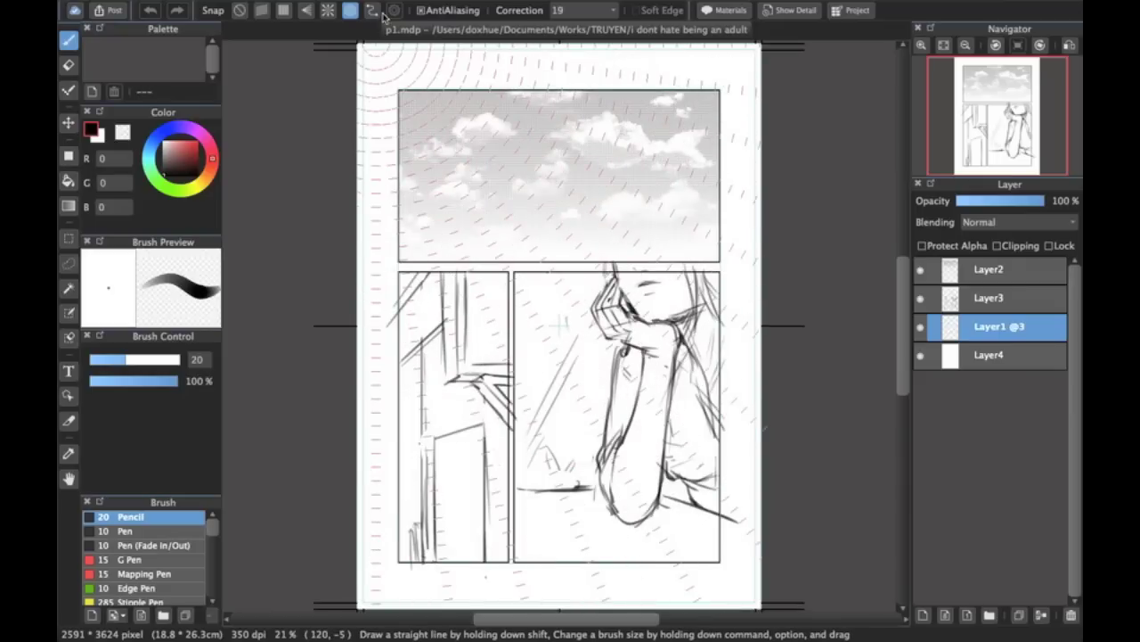
left_click(372, 10)
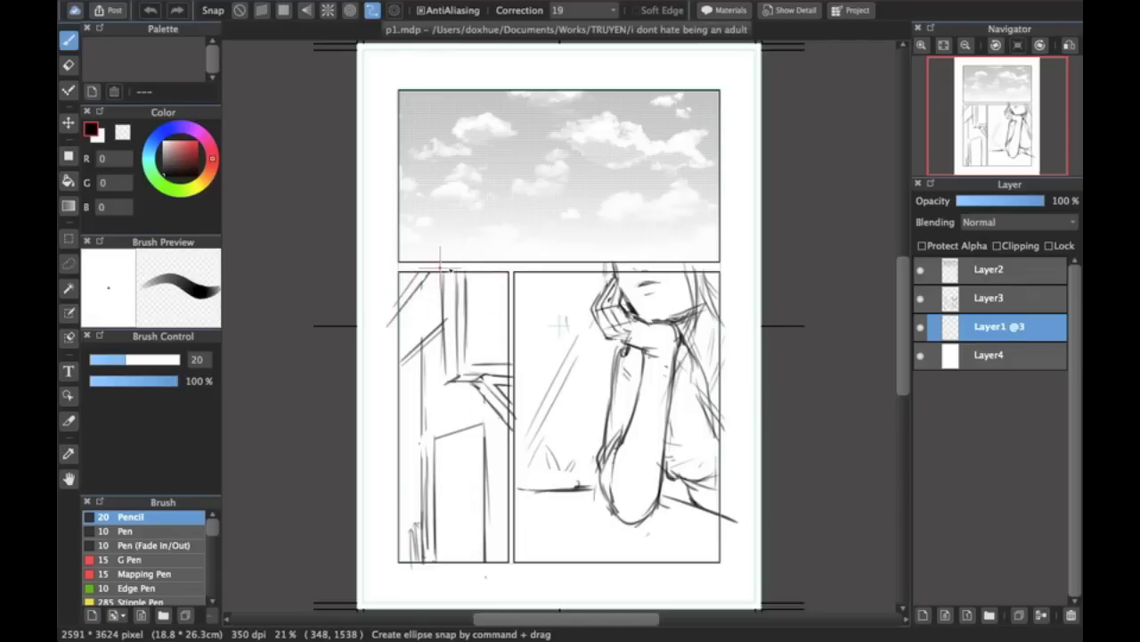
- Add a new layer directly above Layer2
left_click(1002, 307)
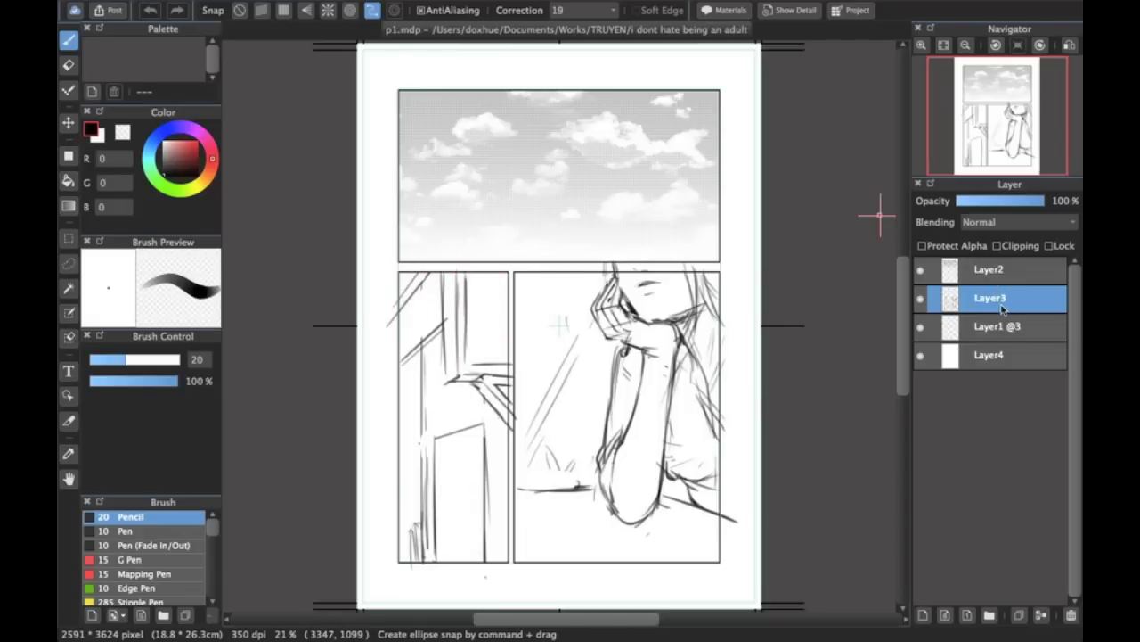
left_click(972, 274)
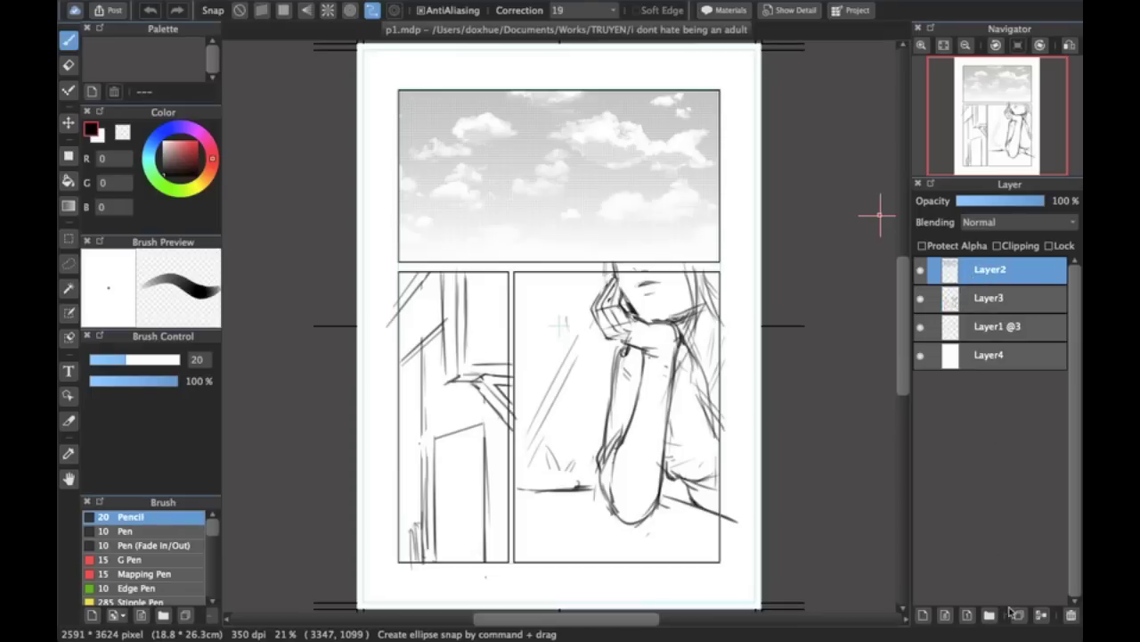
left_click(923, 615)
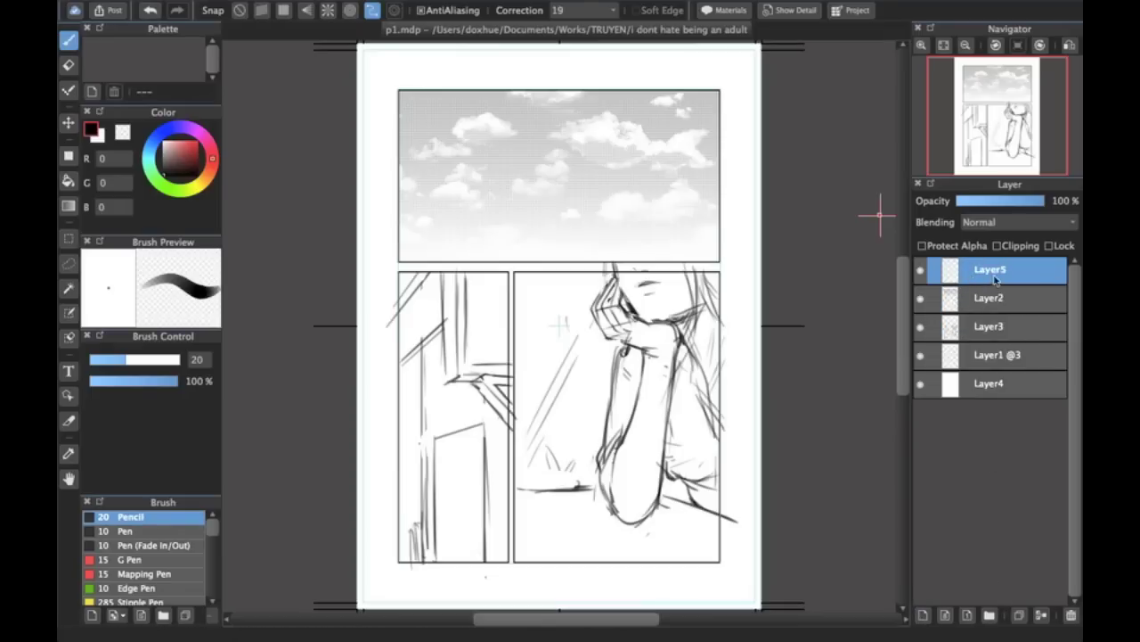
- Check the sketch on Layer3 by toggling its visibility, and lower that layer's opacity to 35%
left_click(965, 332)
left_click(921, 327)
left_click(920, 327)
left_click(921, 327)
left_click(921, 327)
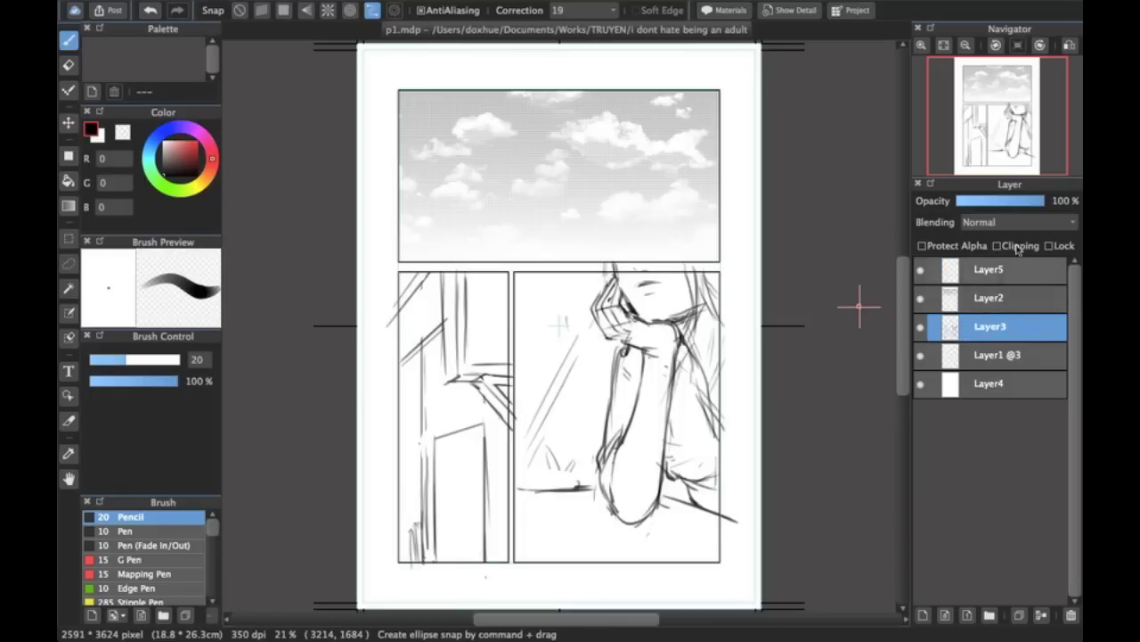
left_click(987, 201)
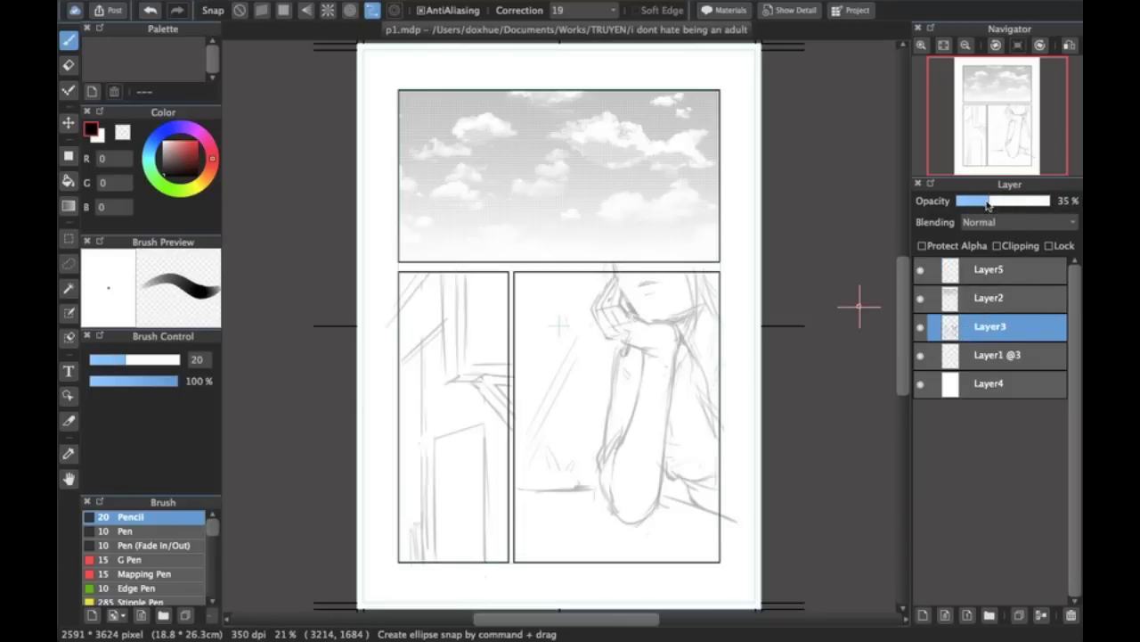
- On Layer5, define a vanishing point snap from the two sketched diagonals in the upper corner of the lower-left panel
left_click(968, 276)
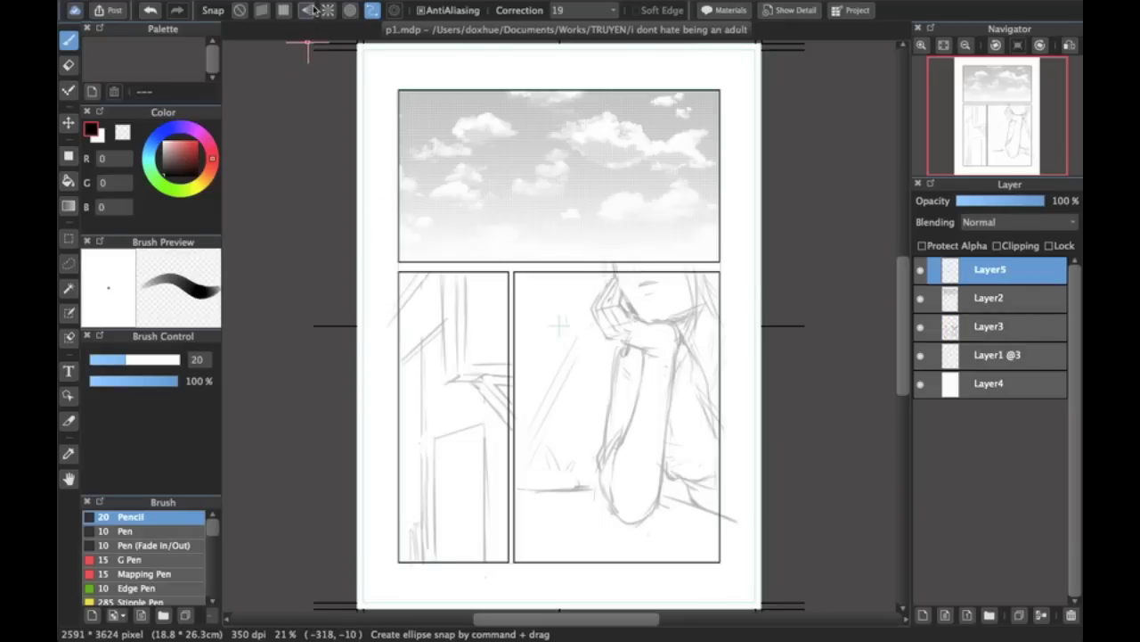
left_click(306, 10)
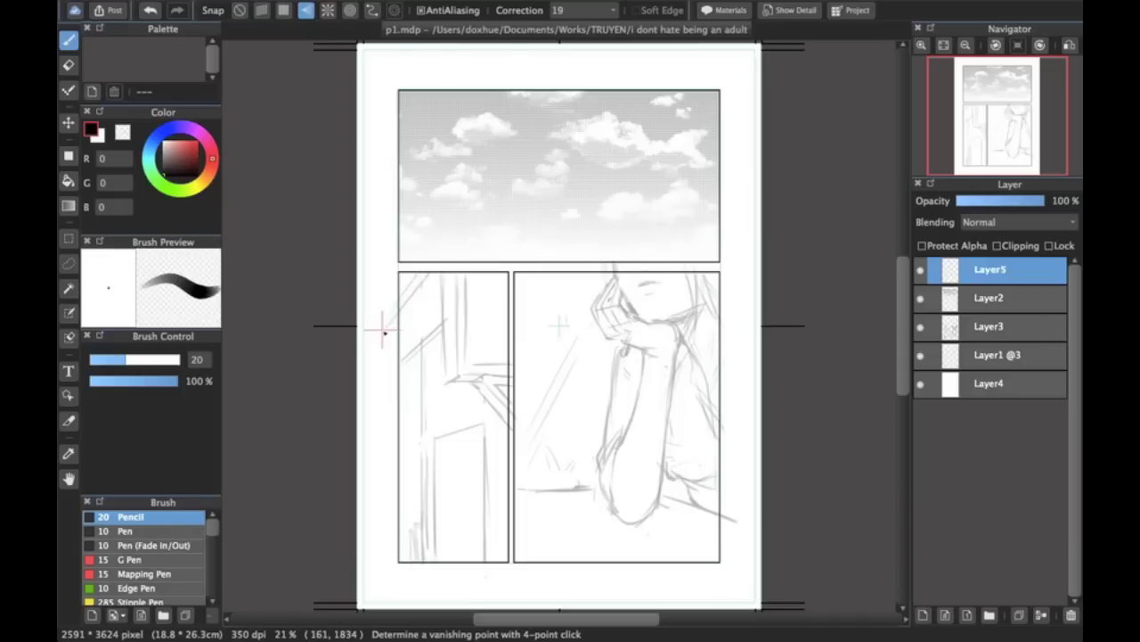
left_click(385, 333)
left_click(394, 305)
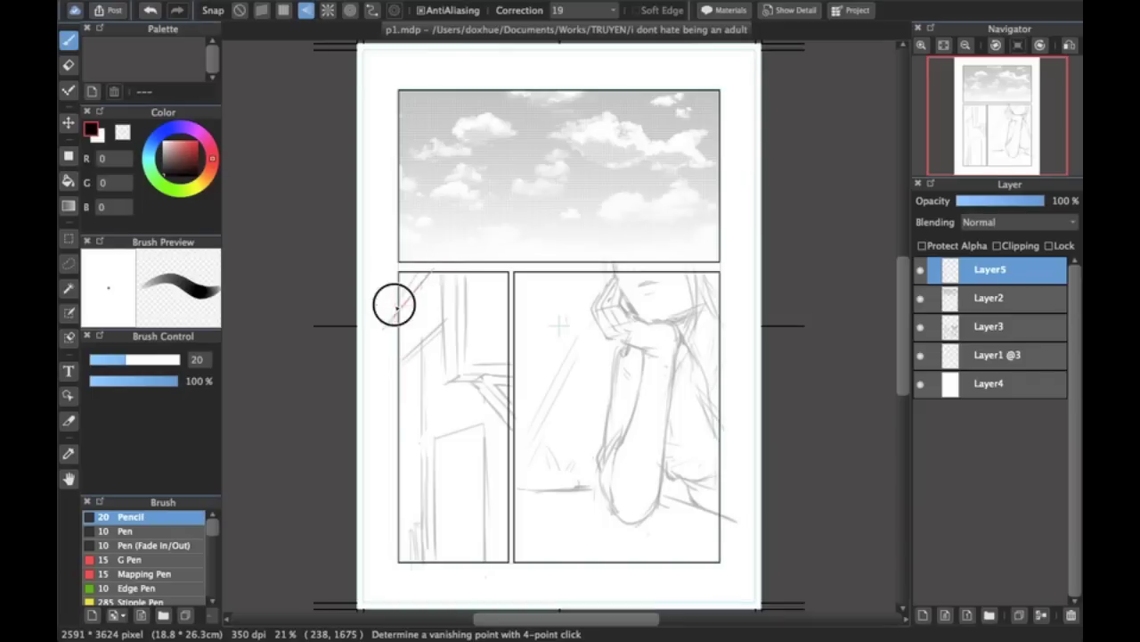
left_click(425, 269)
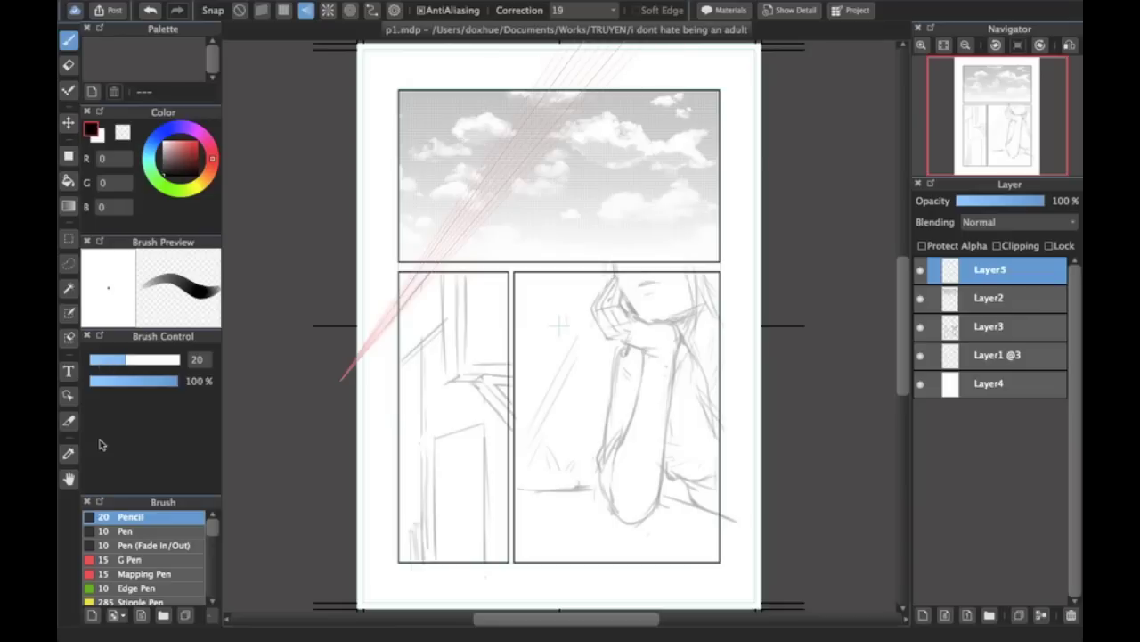
- Choose the G Pen brush and set its size to 7.8
left_click(132, 559)
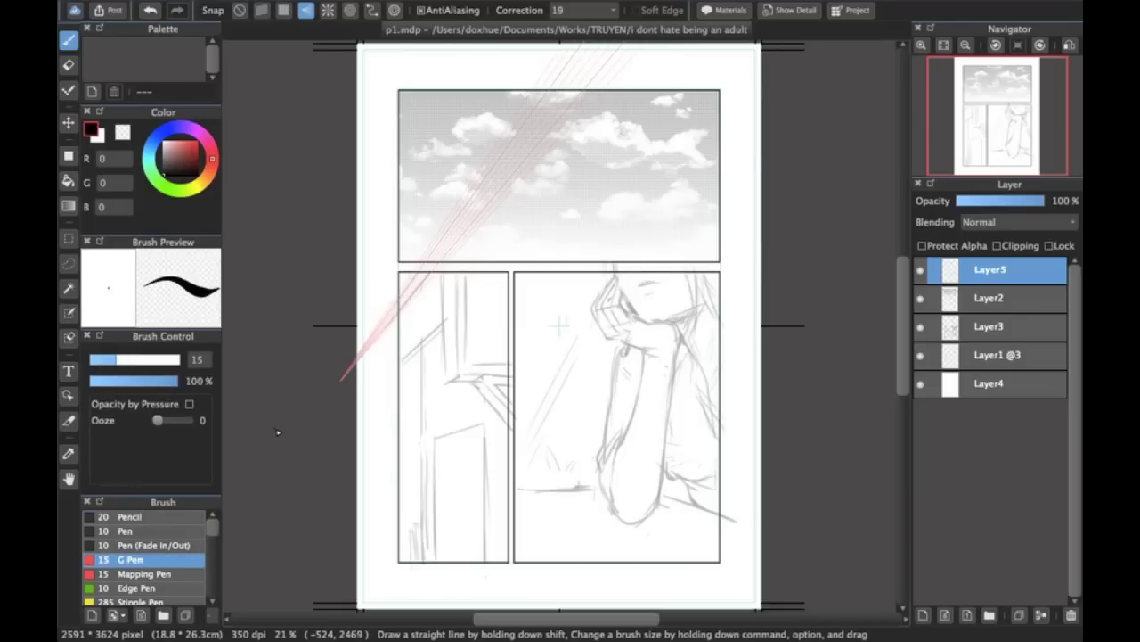
scroll(428, 281, "up", 5)
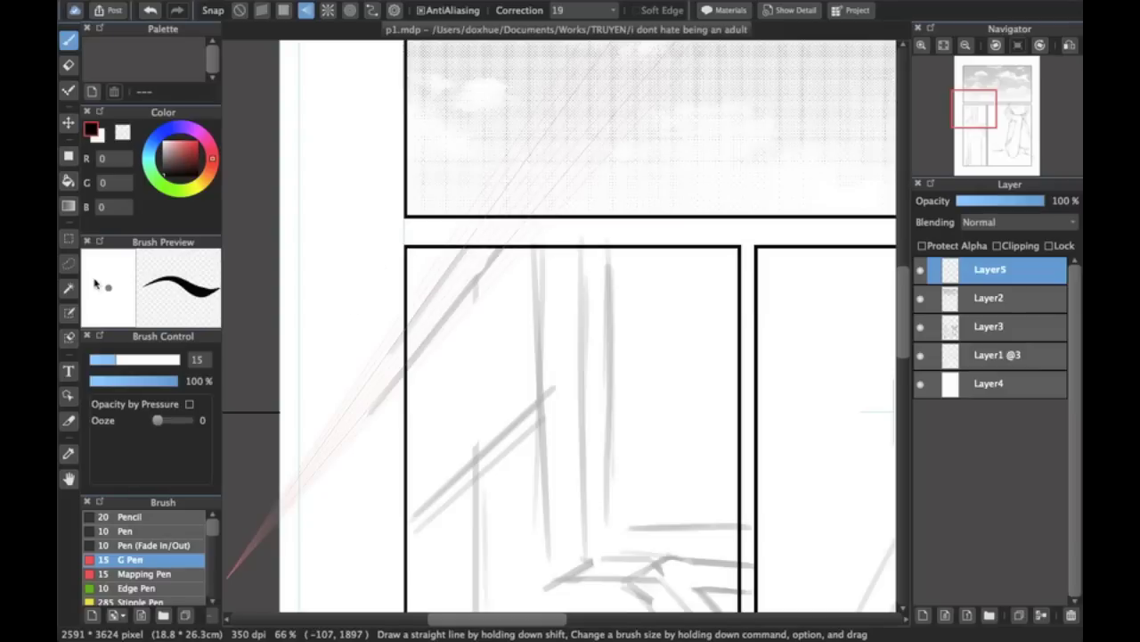
left_click_drag(116, 368, 102, 364)
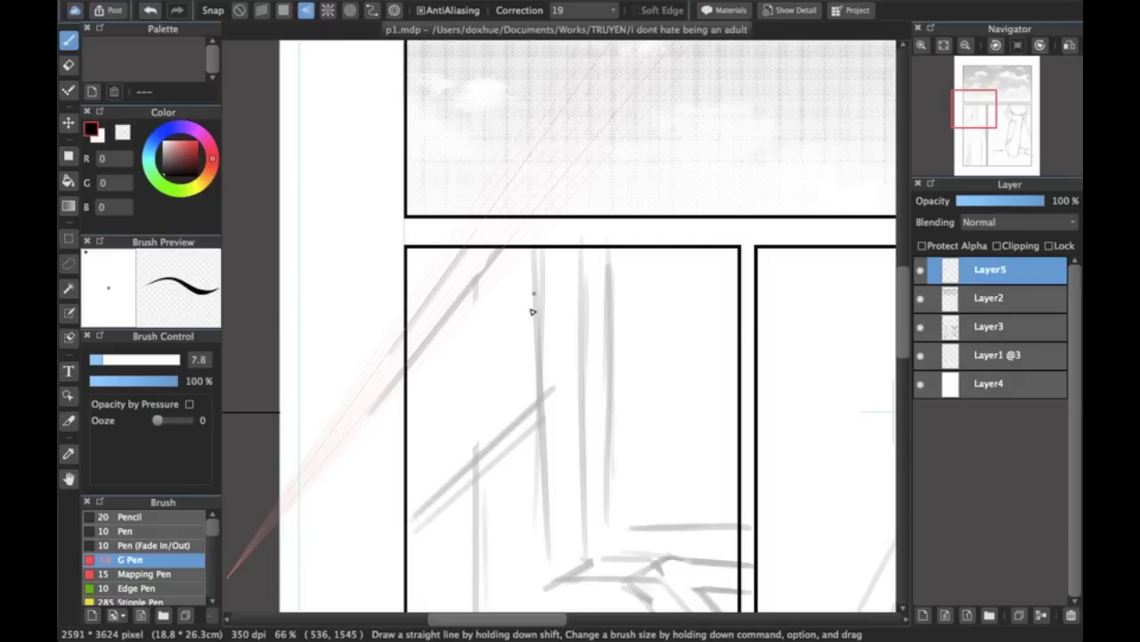
- Draw test lines that snap to the vanishing point, over the upper diagonals and fanning down across the lower-left panel
scroll(486, 303, "down", 5)
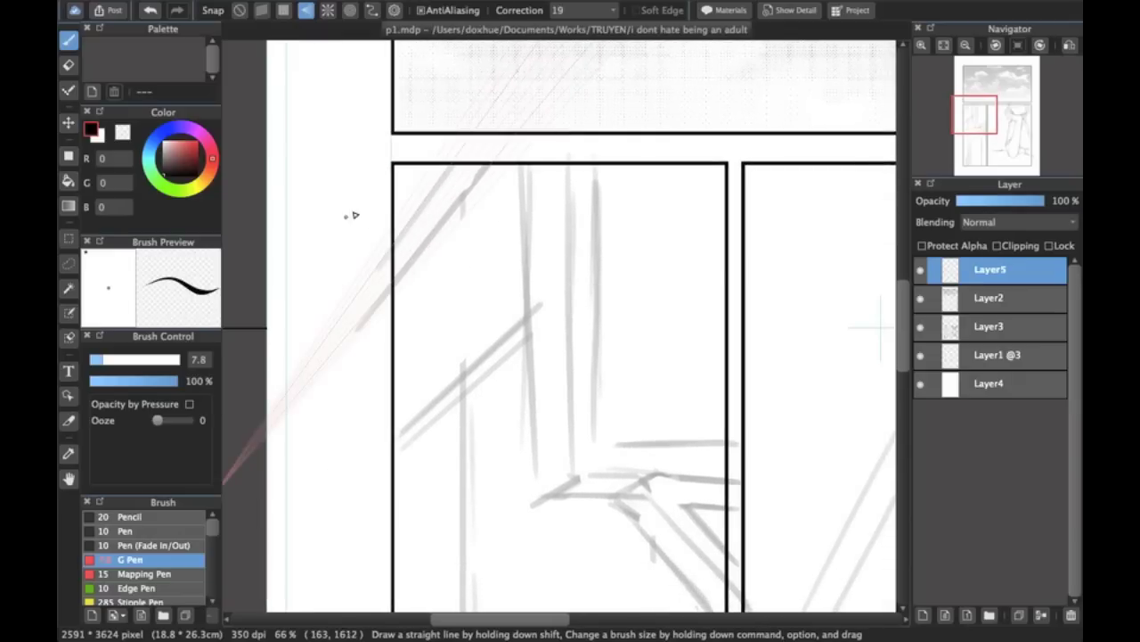
mouse_move(390, 276)
left_mouse_down()
mouse_move(468, 148)
mouse_move(394, 278)
left_mouse_up()
scroll(419, 356, "down", 5)
left_click_drag(394, 374, 577, 328)
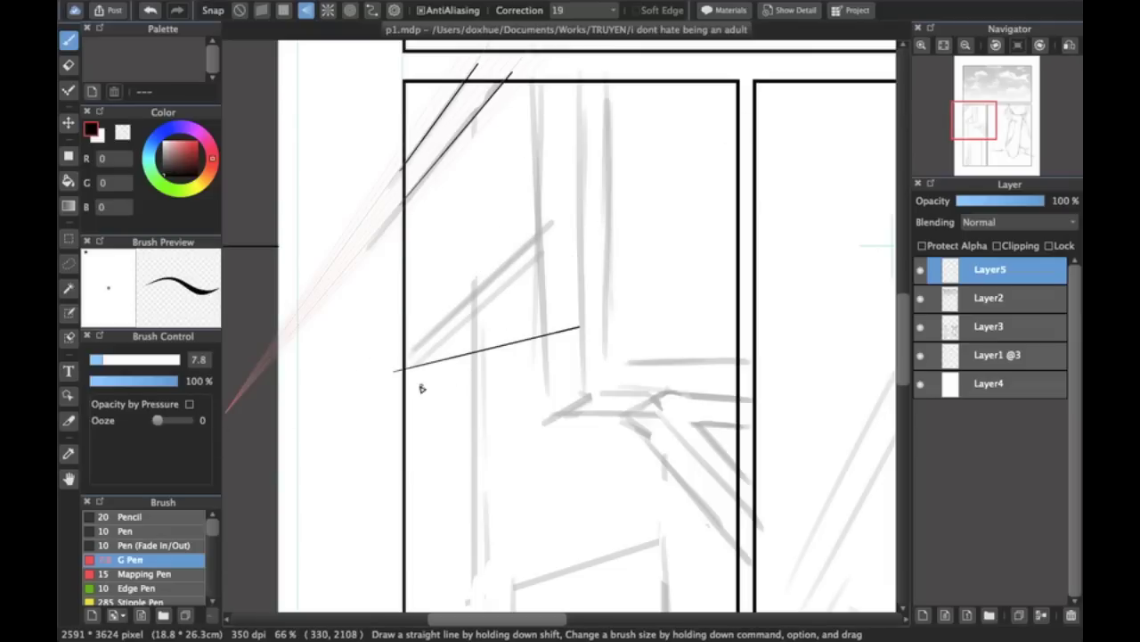
left_click_drag(403, 383, 613, 349)
left_click_drag(381, 449, 636, 510)
left_click_drag(398, 511, 574, 611)
left_click_drag(376, 543, 455, 611)
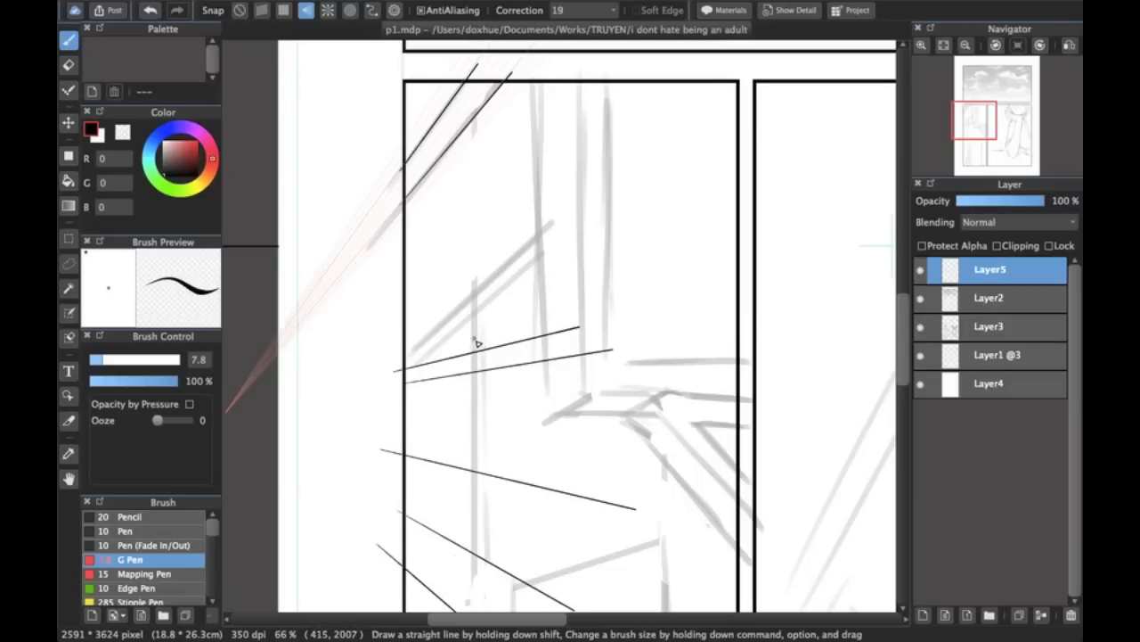
- Undo all the test lines drawn with the vanishing point snap
key("super+z")
key("super+z")
key("super+z")
key("super+z")
key("super+z")
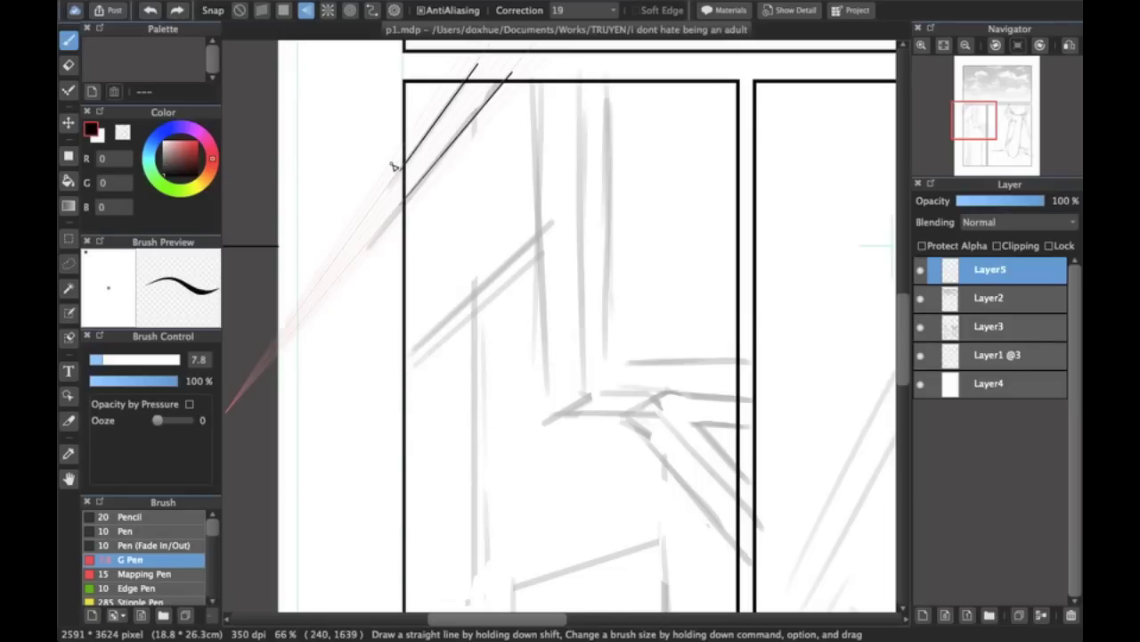
key("super+z")
key("super+z")
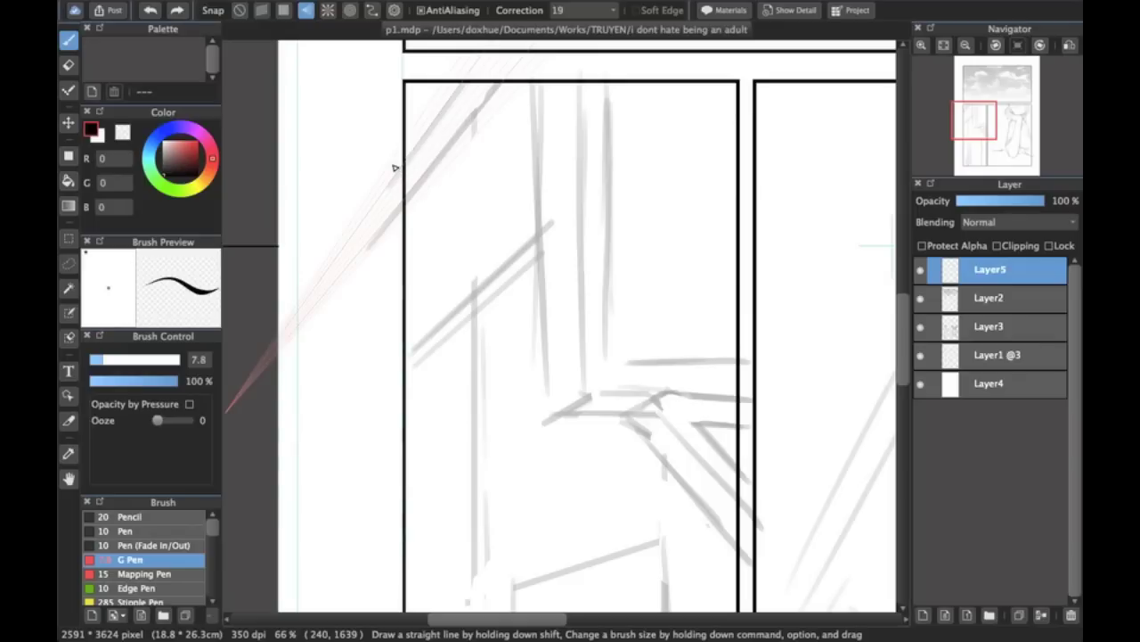
- Redefine the vanishing point from one upper and one lower sketched diagonal in the lower-left panel
left_click(394, 10)
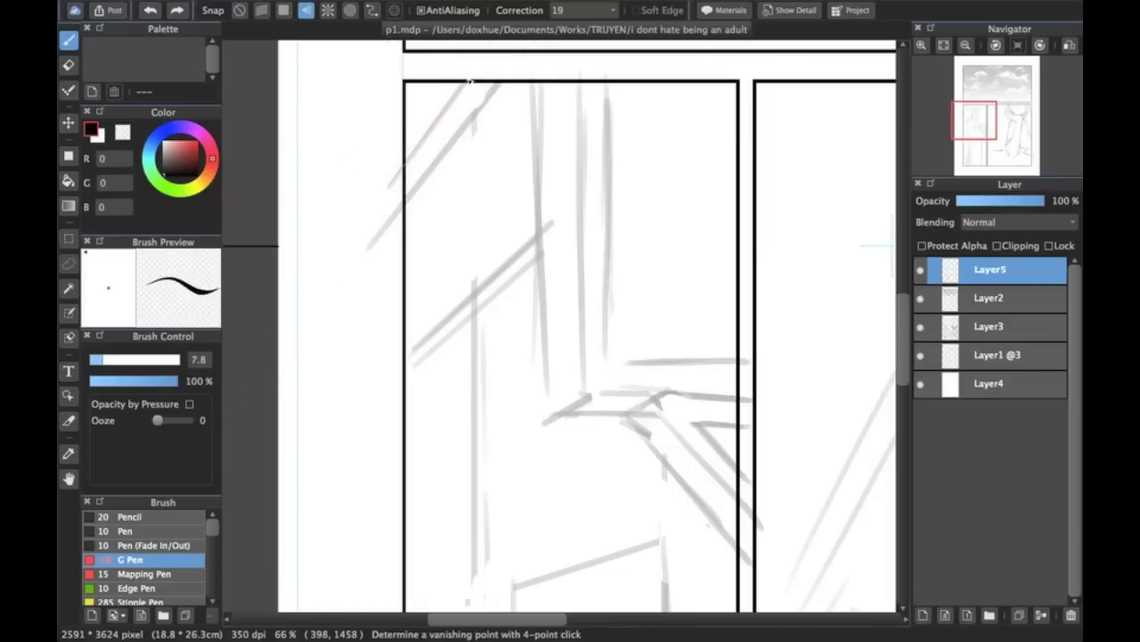
left_click(401, 374)
left_click(546, 253)
key("Escape")
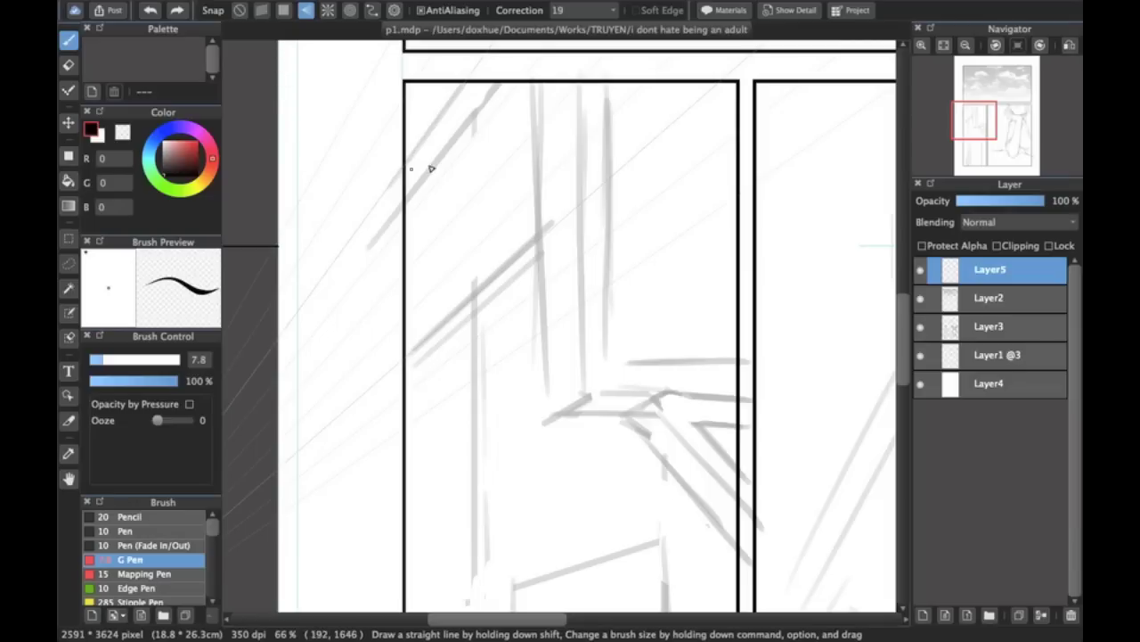
- Ink the pair of upper diagonals and the pair of lower diagonals in the lower-left panel, snapped to the vanishing point
left_click_drag(402, 170, 479, 74)
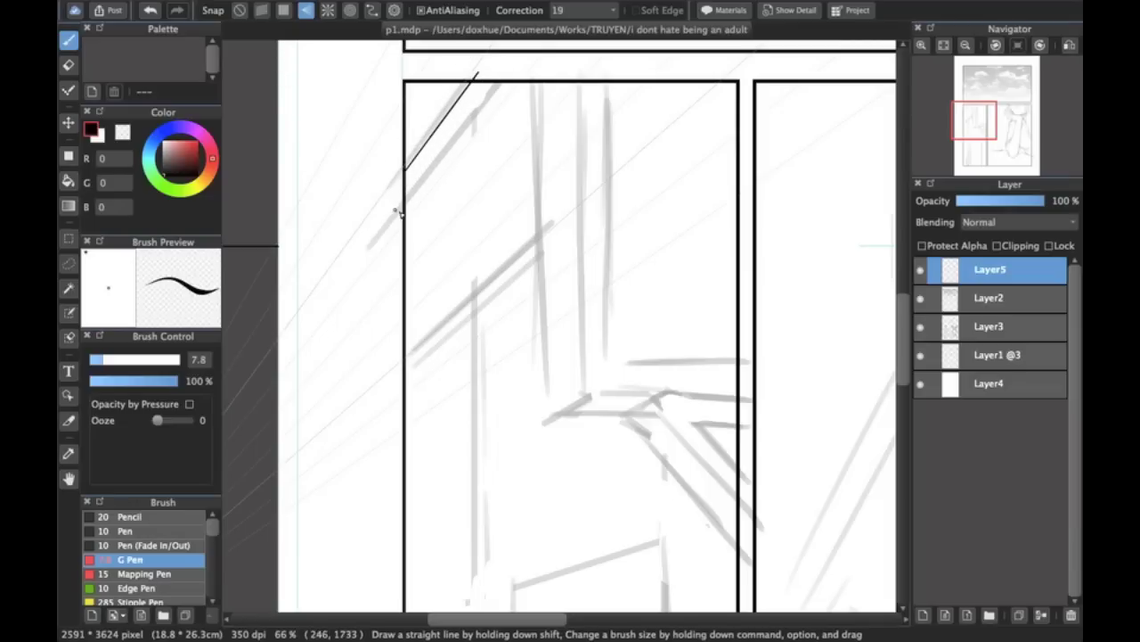
left_click_drag(407, 200, 508, 73)
left_click_drag(404, 365, 560, 234)
left_click_drag(394, 364, 547, 230)
- Ink the short slanted edge at the foot of the sketched vertical pillar, redoing the first stroke
left_click_drag(447, 438, 474, 337)
left_click_drag(562, 331, 650, 288)
key("super+z")
left_click_drag(571, 322, 624, 294)
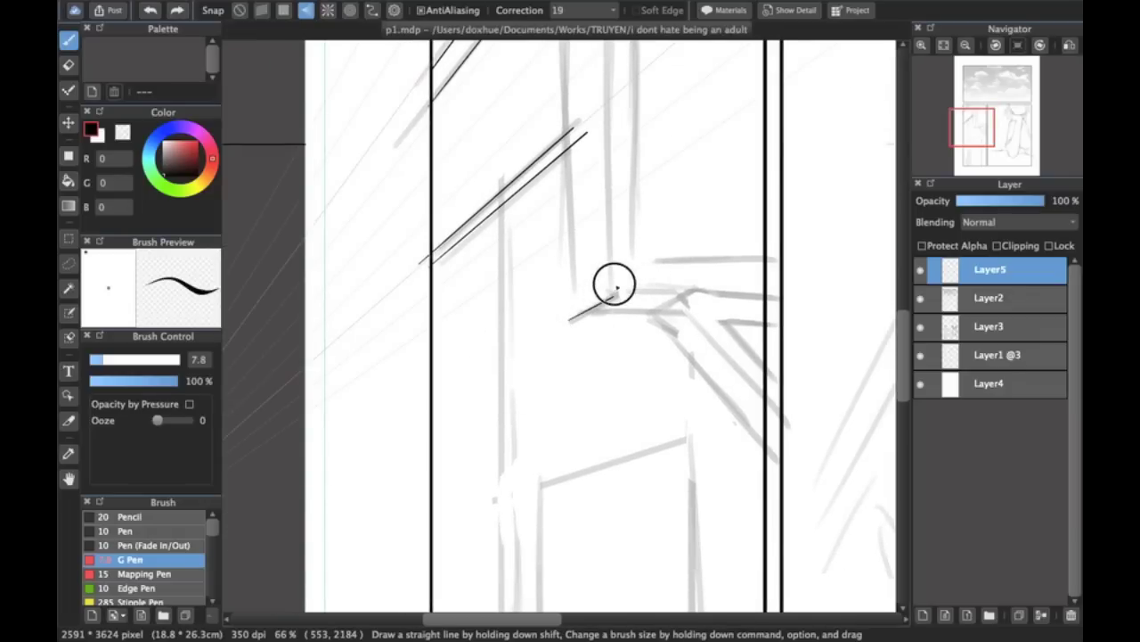
- Ink the slanted top edge of the tall rectangle and the second short slanted edge beside the pillar's foot
left_click_drag(474, 479, 518, 257)
mouse_move(585, 265)
left_mouse_down()
mouse_move(669, 224)
mouse_move(729, 227)
left_mouse_up()
left_click_drag(546, 397, 572, 245)
mouse_move(615, 303)
left_mouse_down()
mouse_move(616, 224)
mouse_move(552, 419)
left_mouse_up()
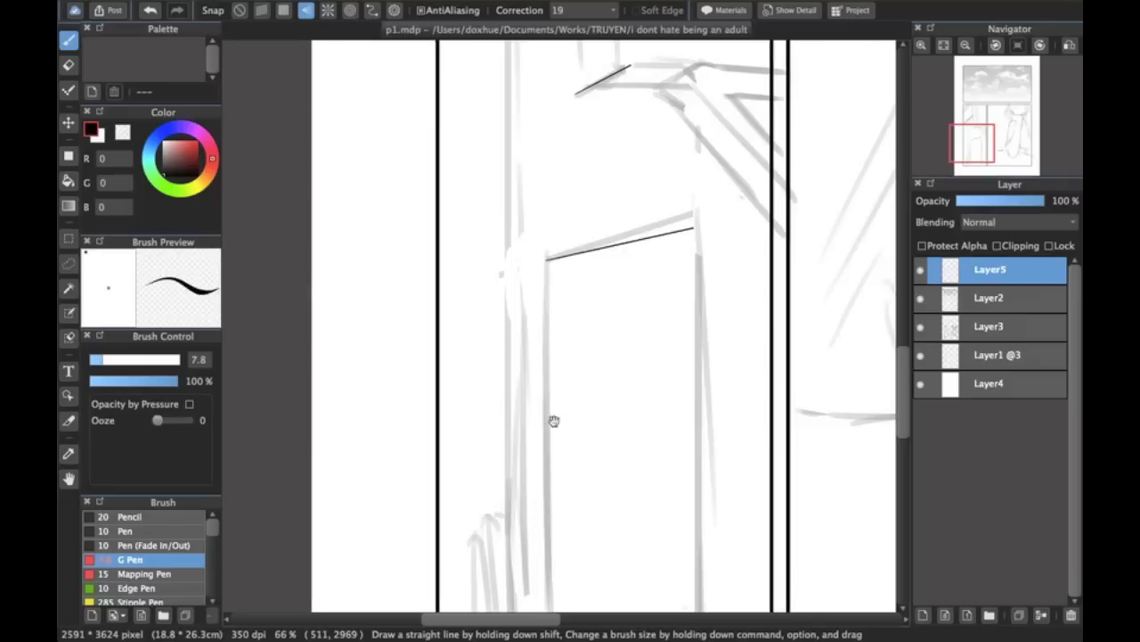
left_click_drag(615, 250, 549, 400)
left_click_drag(590, 241, 623, 228)
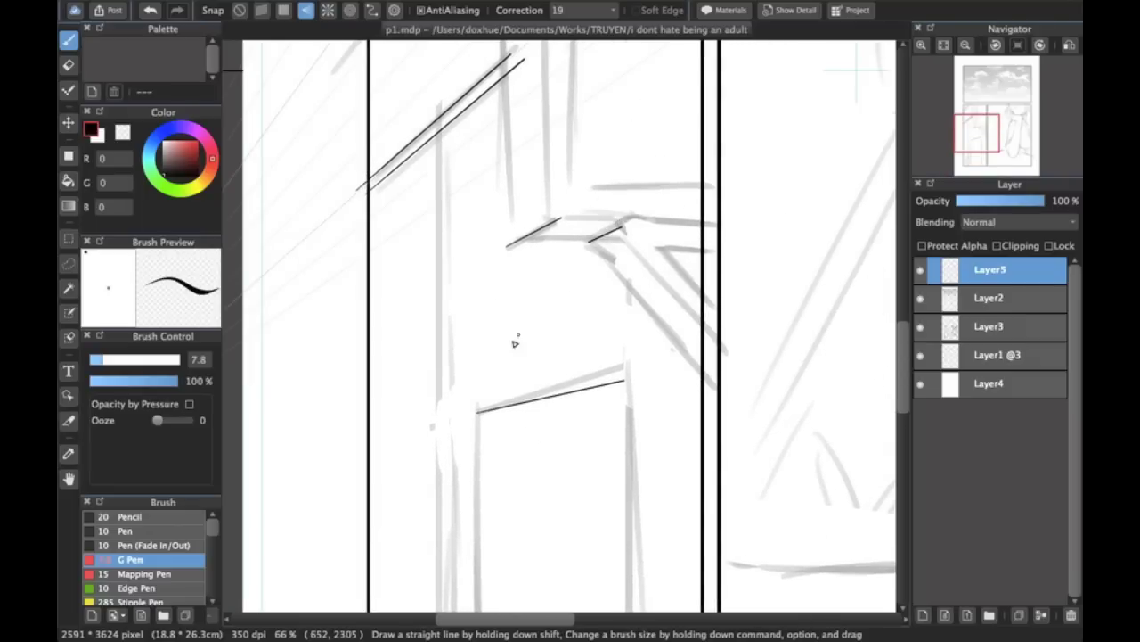
- With the crisscross snap, ink the pillar's two vertical edges and the two horizontal lines running from its foot
left_click_drag(565, 173, 499, 265)
mouse_move(385, 176)
left_mouse_down()
mouse_move(387, 273)
mouse_move(436, 280)
mouse_move(429, 138)
left_mouse_up()
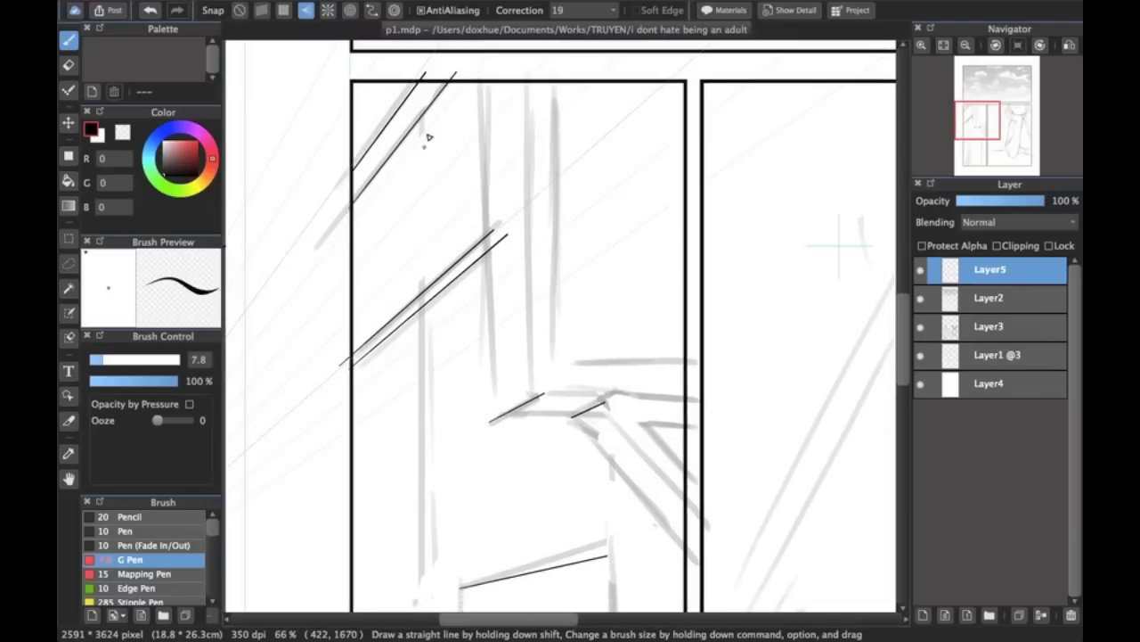
left_click(285, 12)
scroll(486, 222, "down", 2)
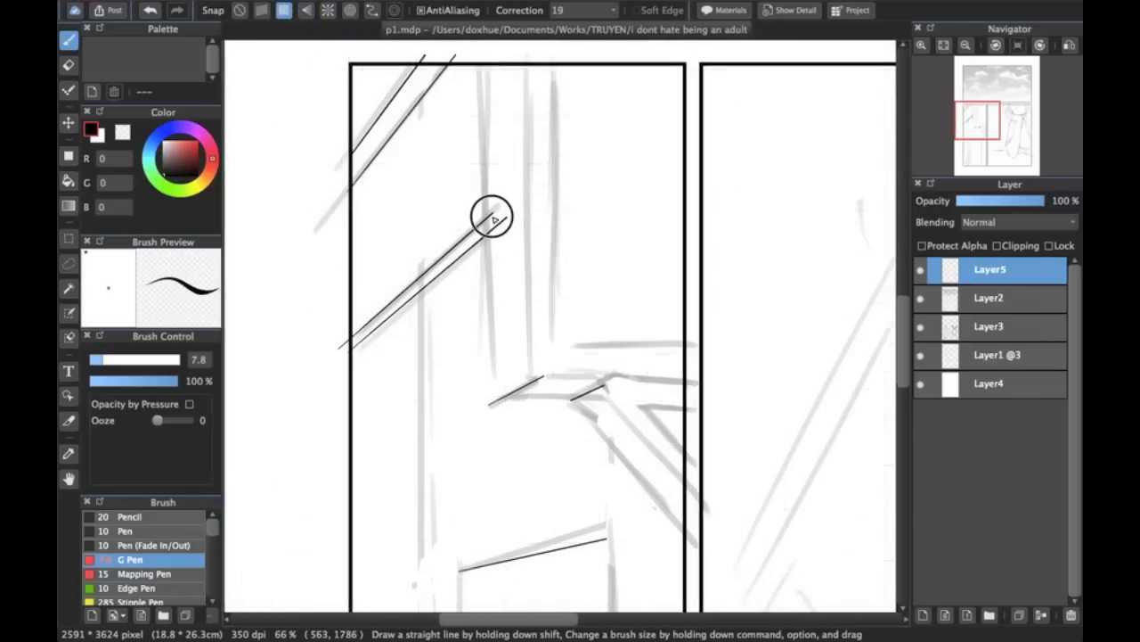
left_click_drag(487, 66, 478, 401)
key("ctrl+z")
mouse_move(486, 64)
left_mouse_down()
mouse_move(499, 389)
mouse_move(486, 401)
left_mouse_up()
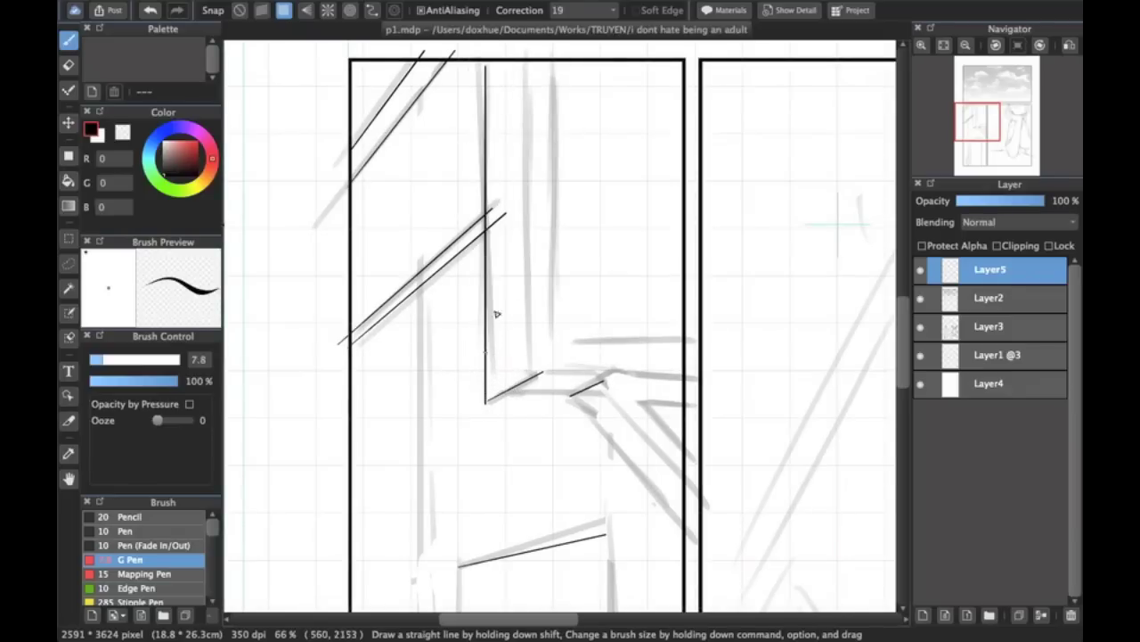
left_click_drag(522, 62, 526, 380)
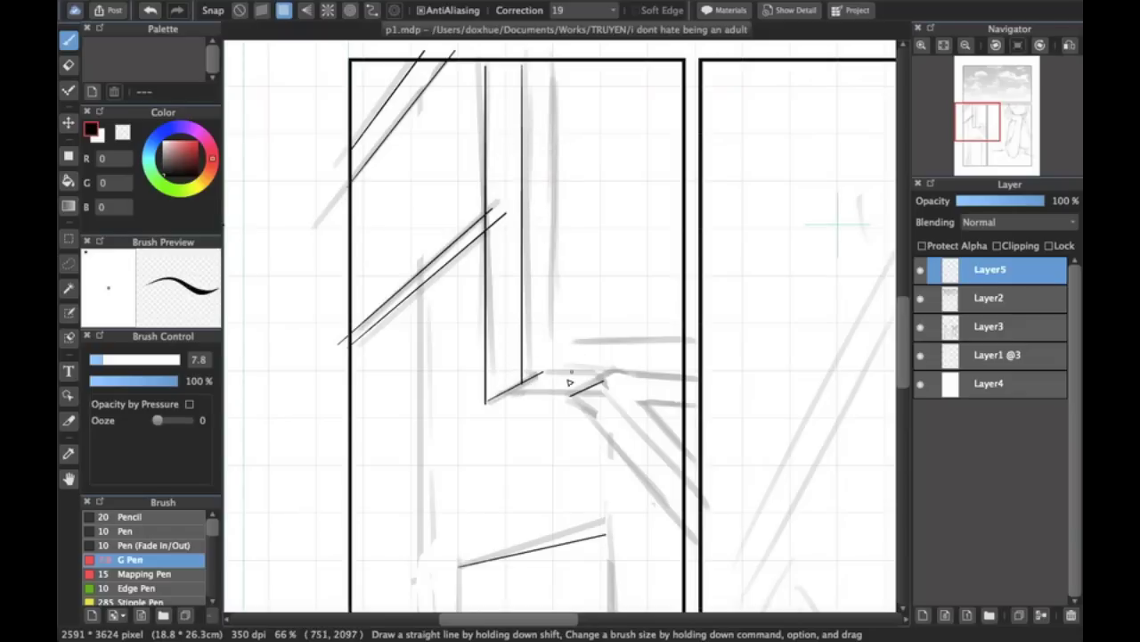
left_click_drag(524, 383, 683, 383)
left_click_drag(488, 401, 570, 401)
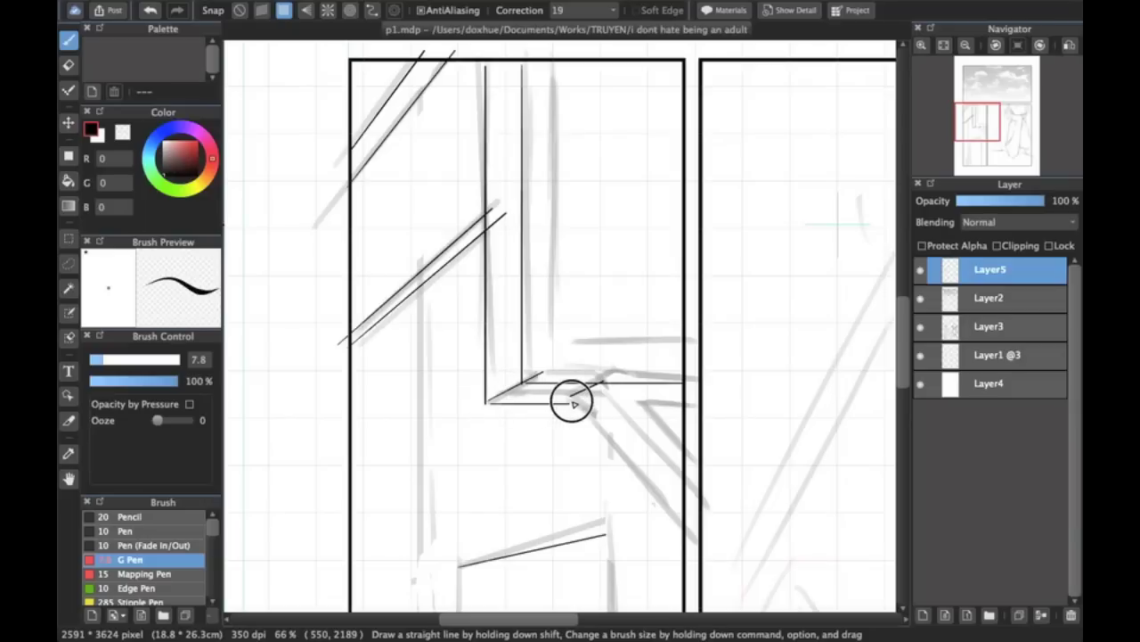
- Undo the last stroke and re-ink the lower horizontal line from the pillar's foot across to the panel border
scroll(563, 398, "down", 2)
scroll(563, 398, "right", 2)
scroll(564, 398, "down", 2)
scroll(563, 398, "right", 1)
key("super+z")
left_click_drag(455, 358, 648, 357)
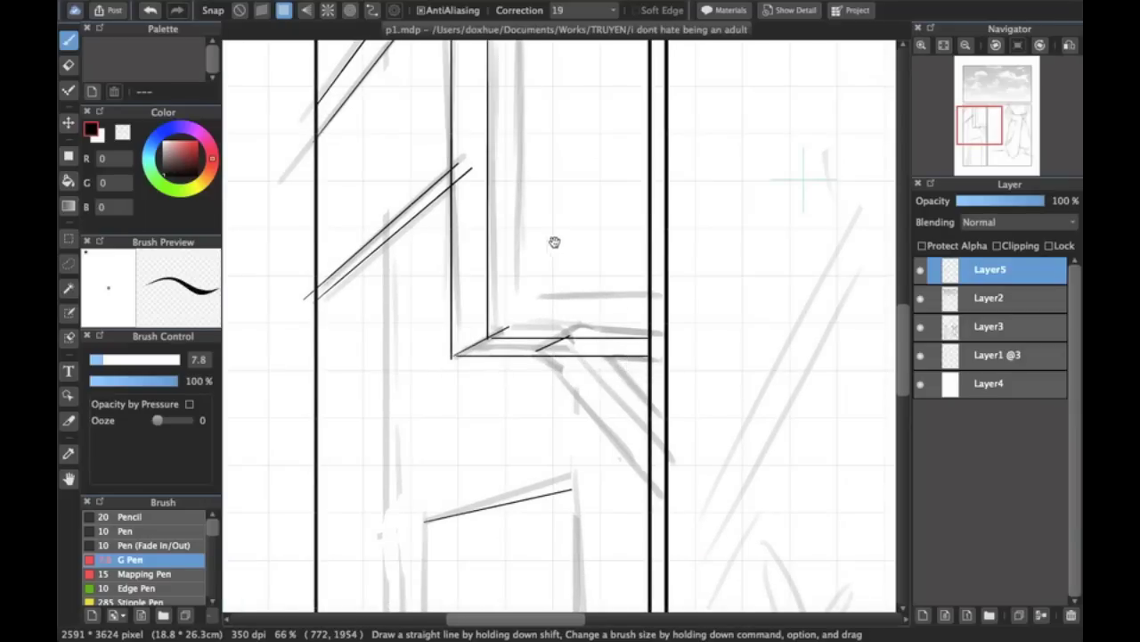
- Ink the third vertical edge beside the pillar and the upper horizontal line running from its lower end to the panel border
left_click_drag(554, 241, 547, 326)
mouse_move(525, 136)
left_mouse_down()
mouse_move(511, 416)
mouse_move(651, 419)
left_mouse_up()
left_click_drag(458, 463, 466, 386)
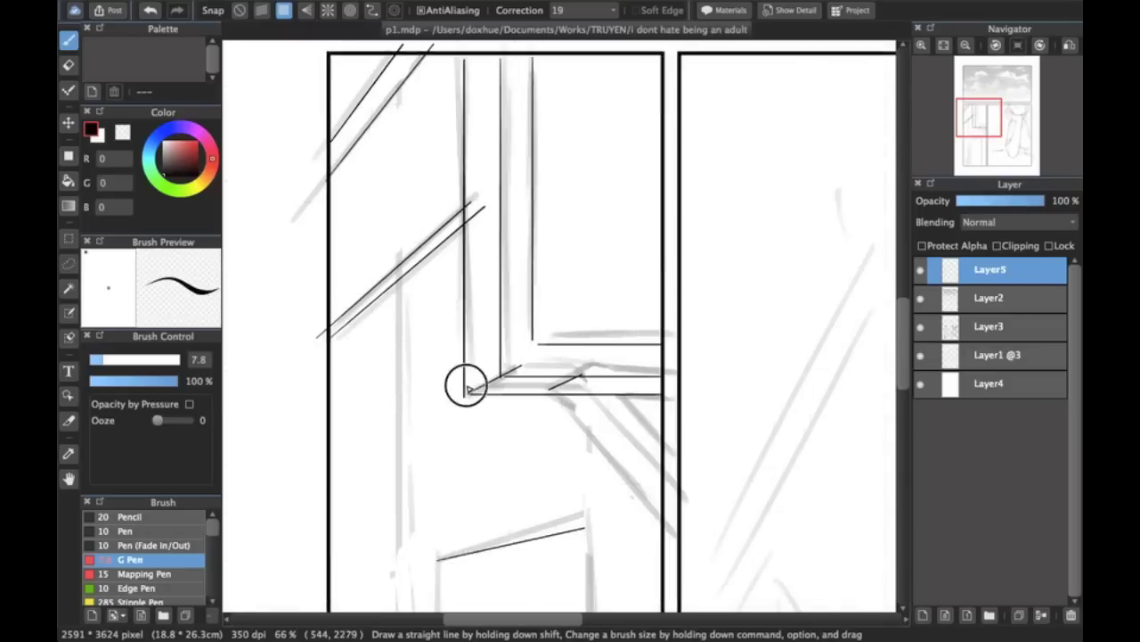
- Ink the long double vertical line below the lower diagonals and the two vertical sides of the tall rectangle
scroll(466, 389, "down", 5)
scroll(476, 262, "down", 1)
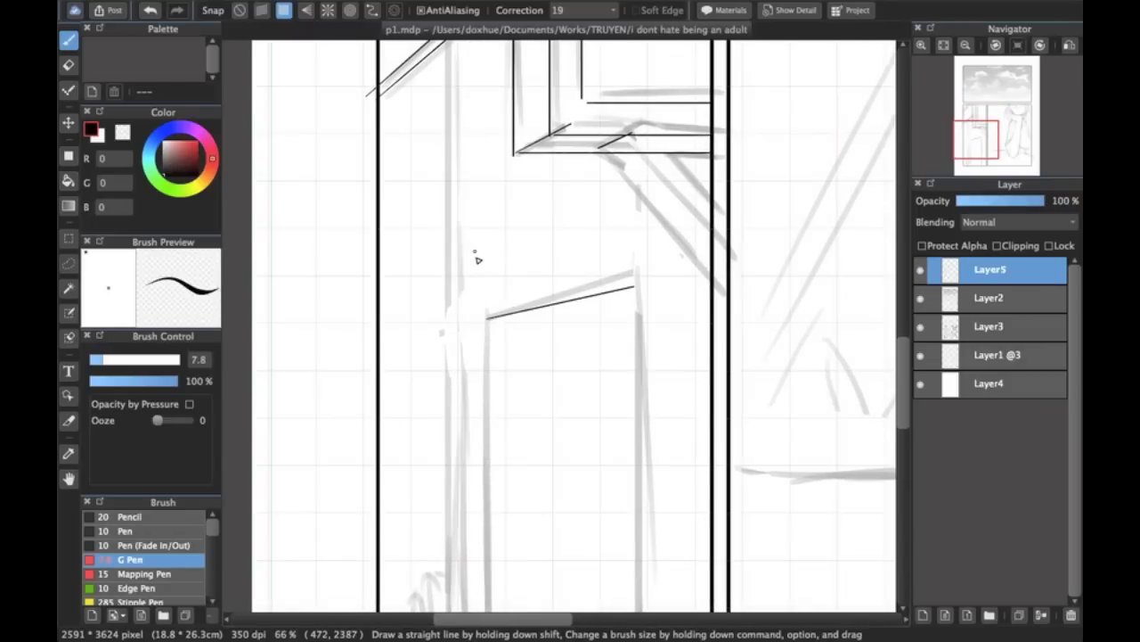
scroll(467, 270, "down", 1)
left_click_drag(454, 105, 453, 567)
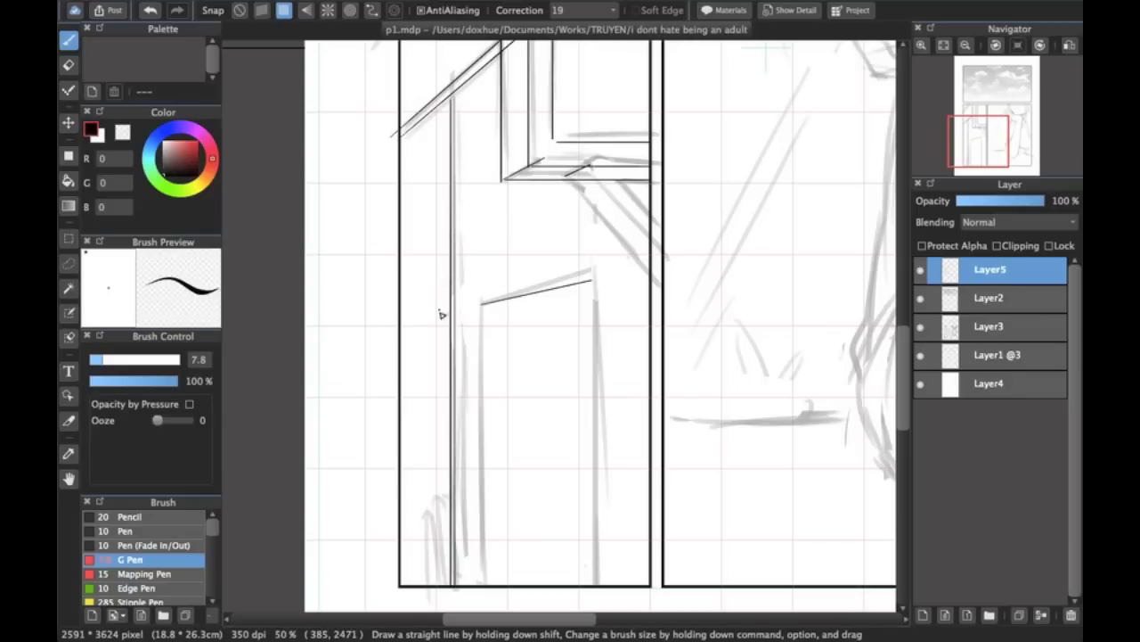
left_click_drag(482, 304, 484, 588)
left_click_drag(591, 280, 592, 586)
scroll(509, 140, "up", 4)
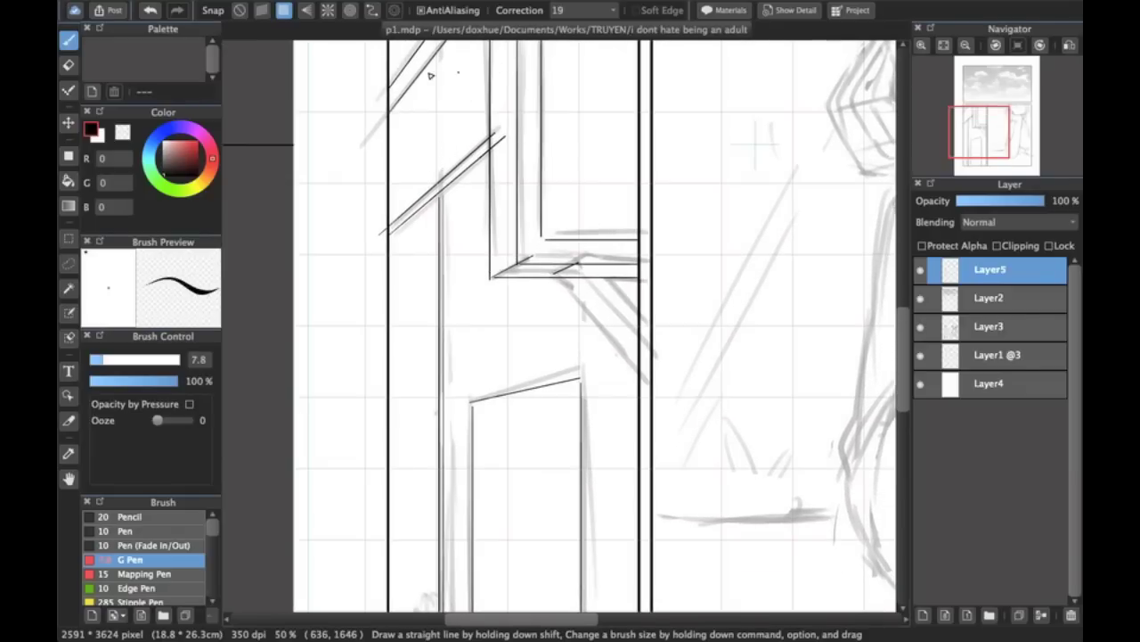
- With the parallel snap angled to match the sketch, ink the three diagonals descending from beside the pillar's foot to the panel border
left_click(261, 10)
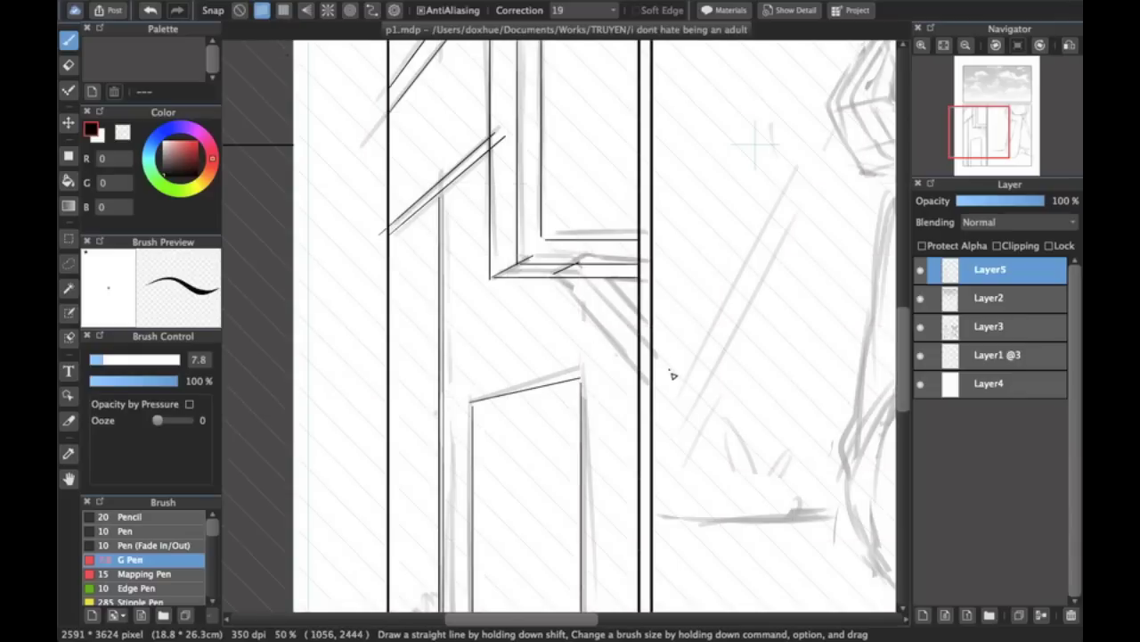
left_click(395, 13)
left_click_drag(555, 326, 517, 200)
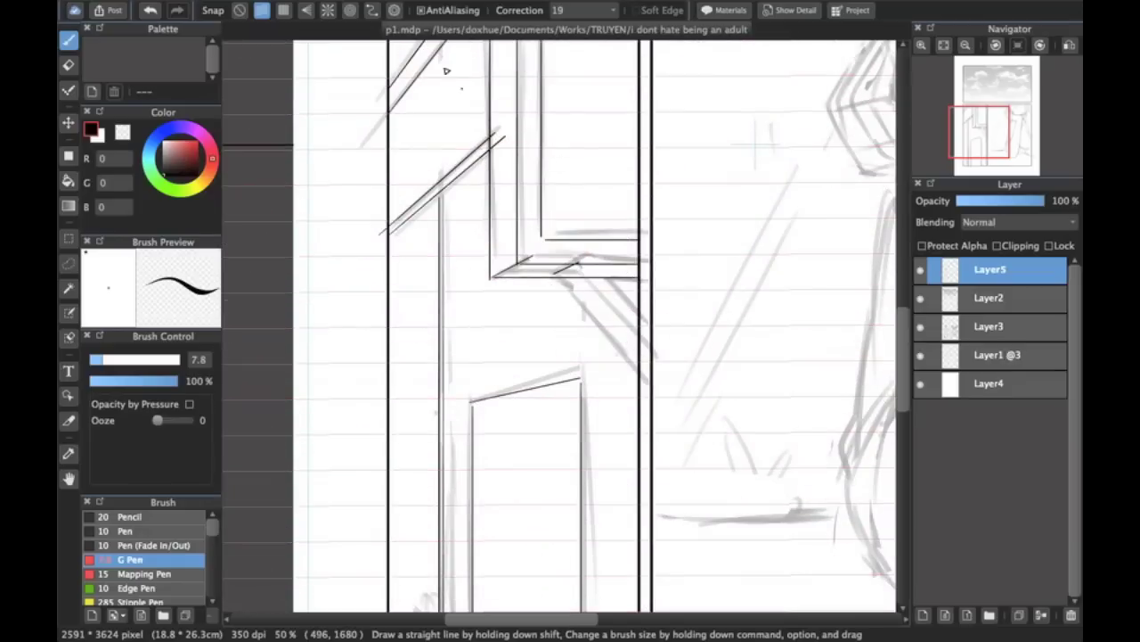
left_click(394, 11)
mouse_move(518, 273)
left_mouse_down()
mouse_move(496, 170)
mouse_move(556, 326)
left_mouse_up()
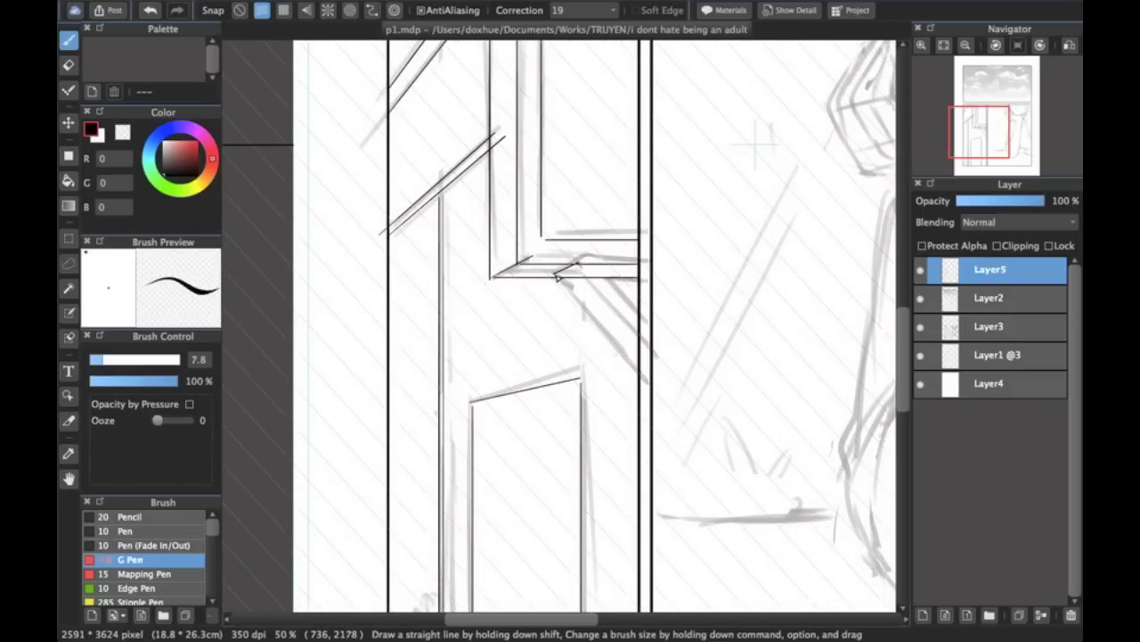
left_click_drag(553, 280, 639, 372)
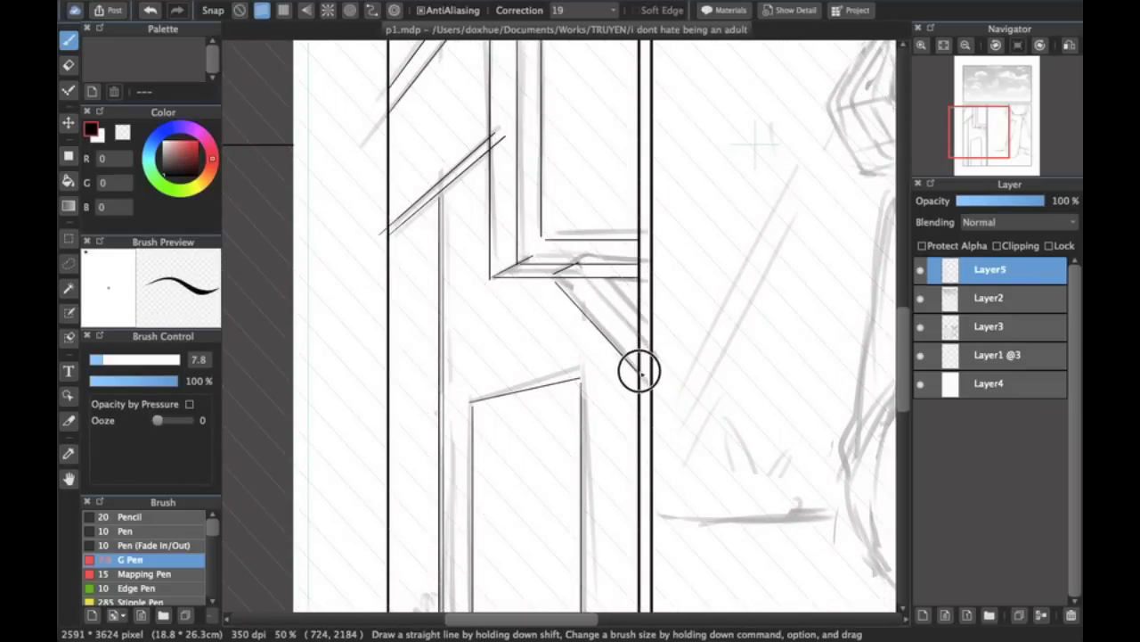
left_click_drag(578, 268, 641, 339)
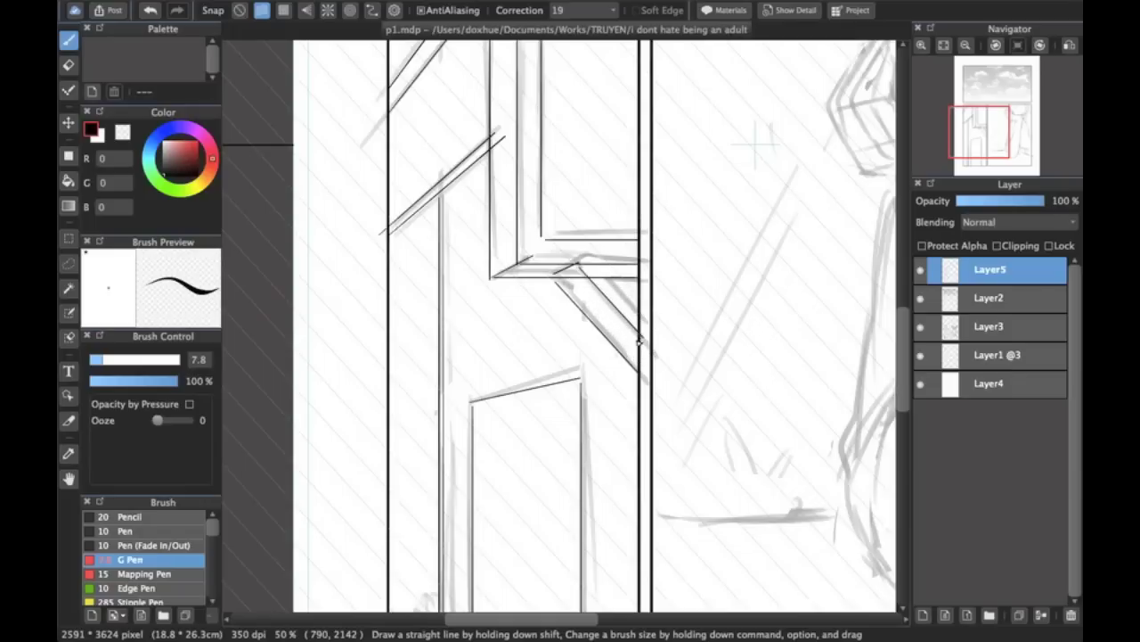
left_click_drag(604, 270, 640, 316)
- Ink the short horizontal and slanted edges at the top of the diagonal beam, and turn snapping off
left_click(284, 12)
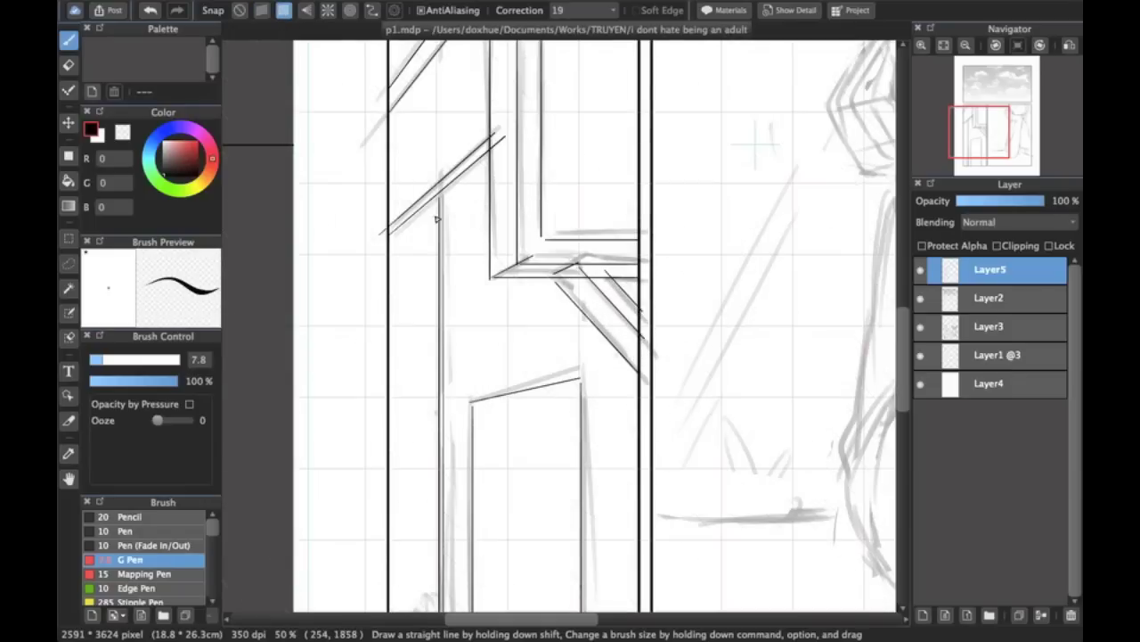
key("super+z")
mouse_move(575, 268)
left_mouse_down()
mouse_move(606, 276)
mouse_move(624, 266)
left_mouse_up()
left_click(306, 10)
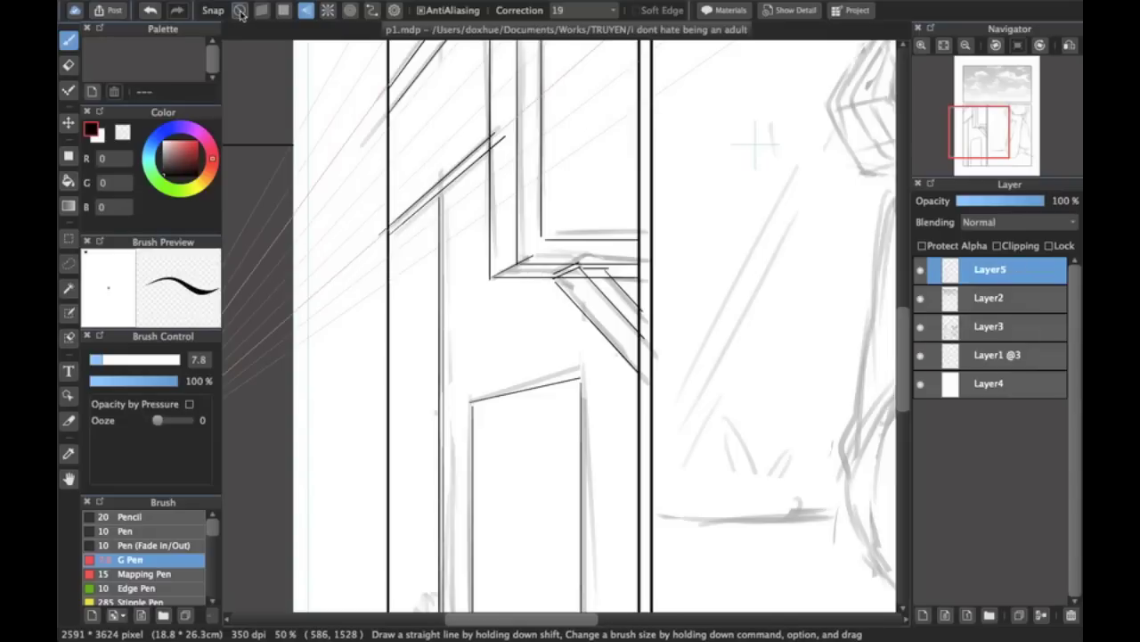
left_click(240, 10)
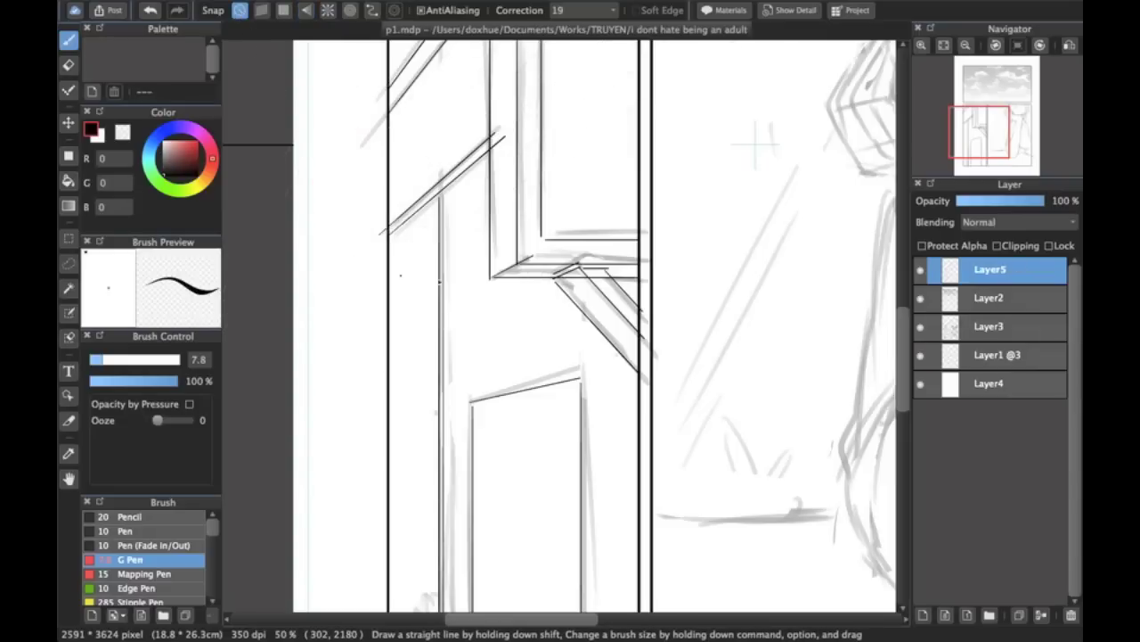
- Hide the sketch on Layer3 so only the inked lines show
key("super+minus")
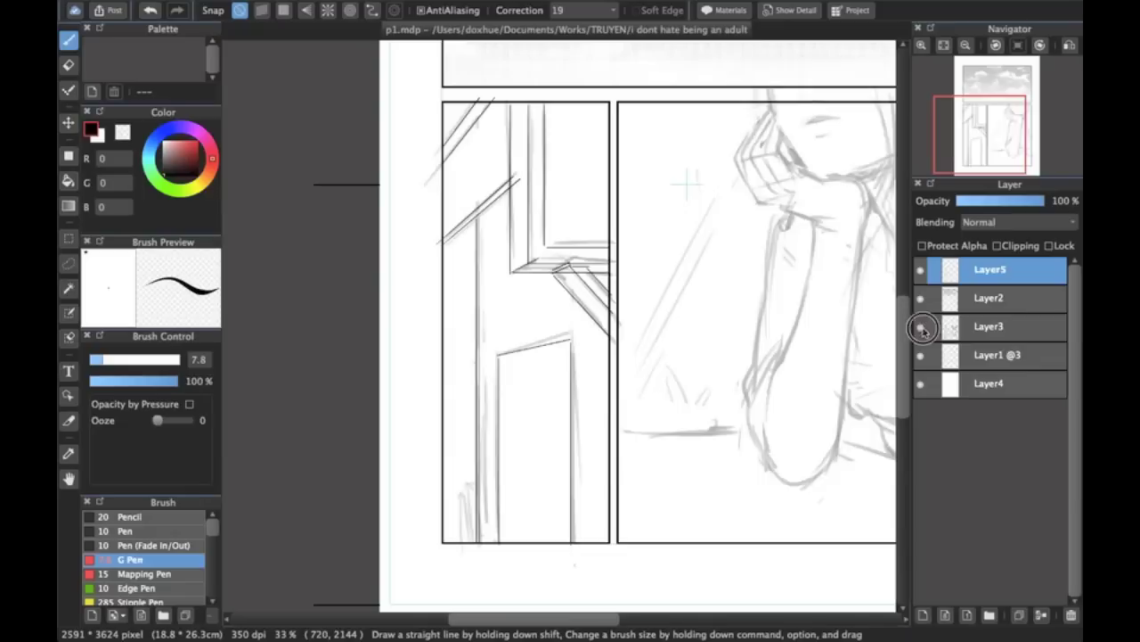
left_click(920, 326)
key("super+minus")
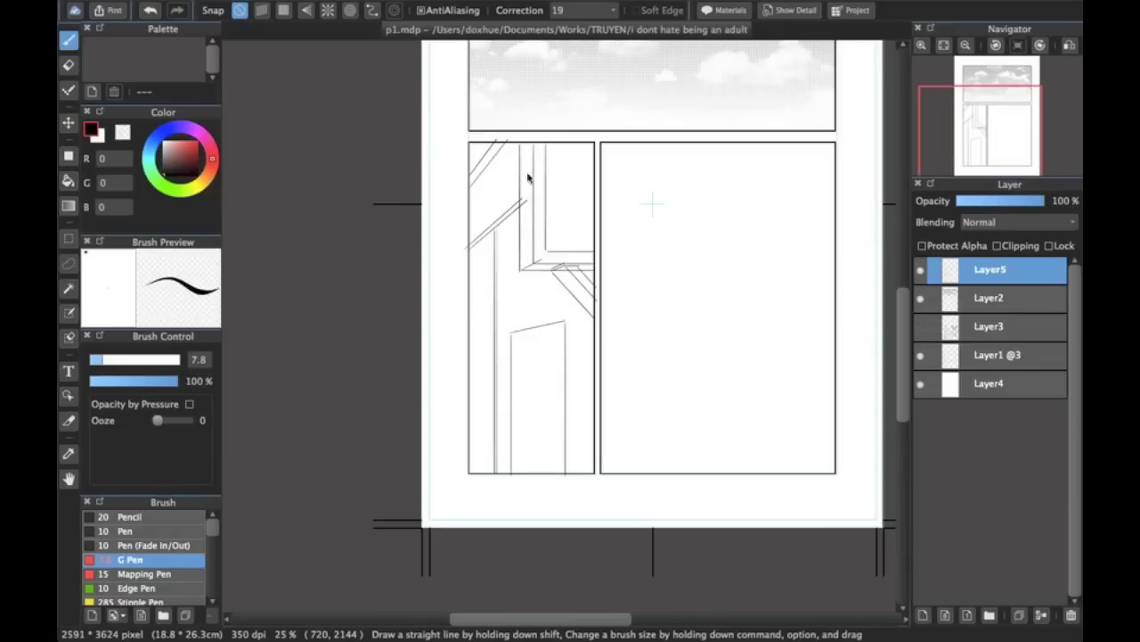
key("super+plus")
key("super+plus")
key("super+minus")
key("super+minus")
- With the eraser at size 23, remove the ends of the upper diagonals that overrun the lower-left panel's border
key("super+plus")
key("super+plus")
key("super+plus")
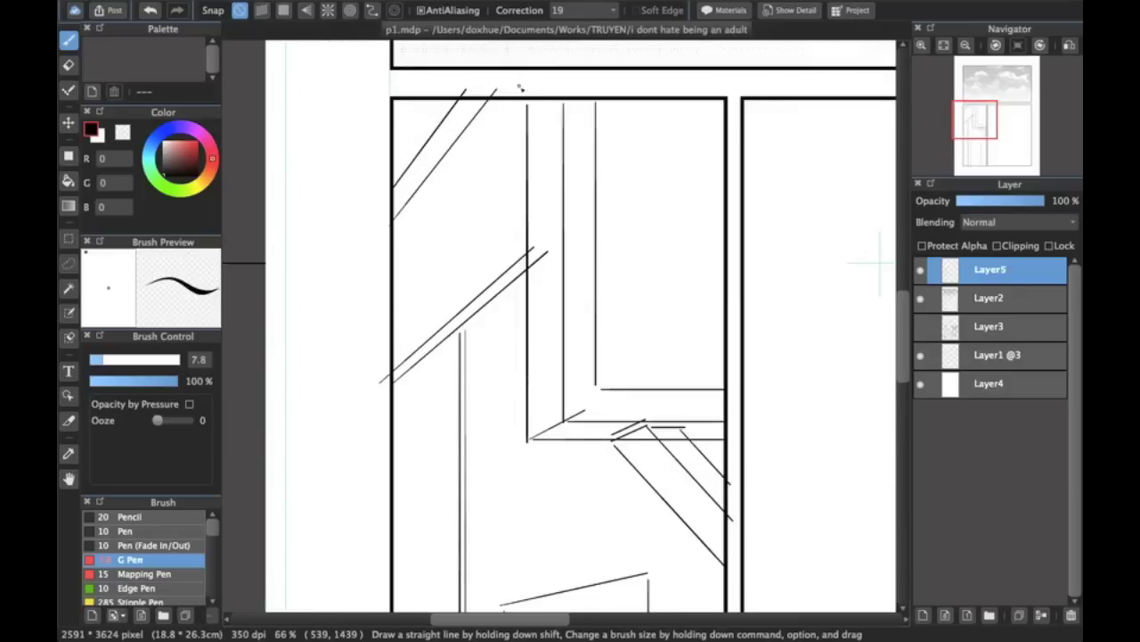
key("e")
key("super+plus")
key("super+plus")
left_click_drag(112, 359, 131, 359)
mouse_move(481, 135)
left_mouse_down()
mouse_move(468, 106)
mouse_move(452, 108)
mouse_move(550, 89)
left_mouse_up()
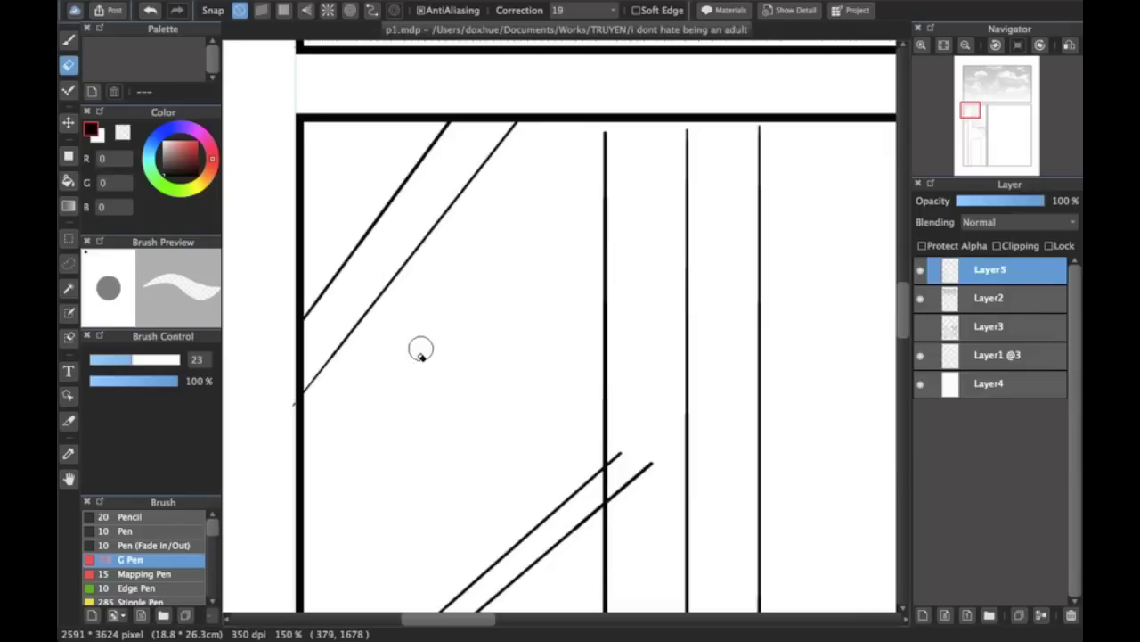
- Erase the ends of the lower pair of diagonals that overrun the pillar and the panel border
scroll(440, 294, "down", 3)
scroll(440, 294, "left", 2)
scroll(641, 270, "right", 5)
scroll(641, 270, "down", 1)
mouse_move(520, 347)
left_mouse_down()
mouse_move(525, 382)
mouse_move(535, 369)
mouse_move(525, 365)
left_mouse_up()
scroll(533, 471, "down", 5)
scroll(534, 470, "left", 2)
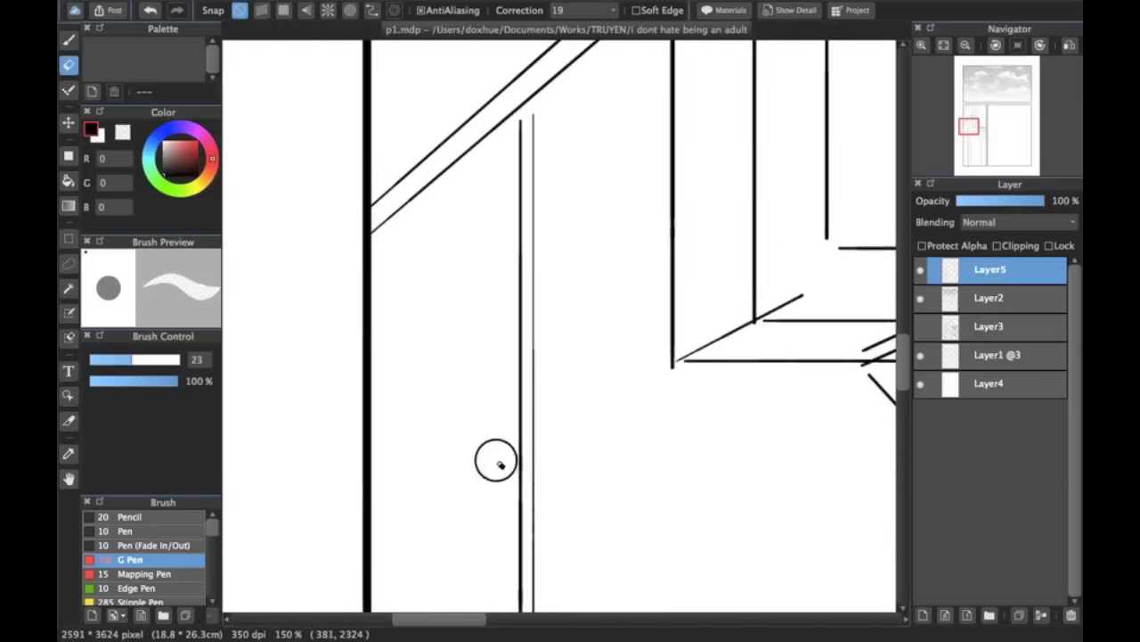
- Erase the extra short slanted line above the beam and the overrunning tip of the slanted edge at the pillar's foot
scroll(532, 270, "down", 5)
scroll(532, 270, "right", 2)
scroll(415, 294, "down", 3)
scroll(415, 294, "right", 1)
scroll(425, 258, "up", 3)
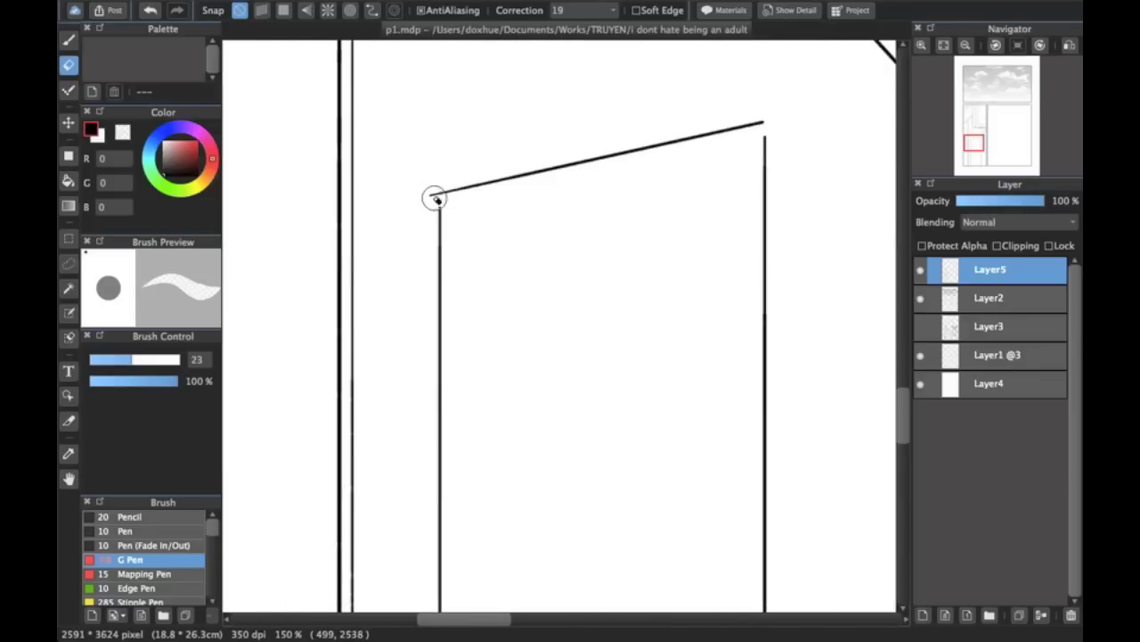
scroll(413, 390, "up", 5)
scroll(413, 389, "right", 2)
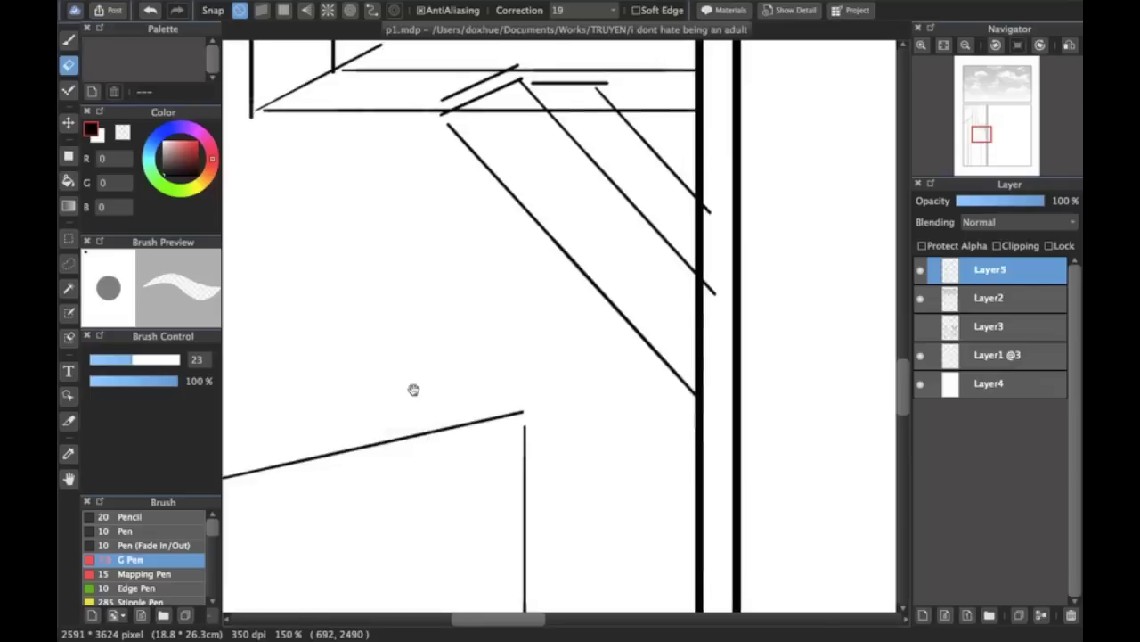
left_click_drag(432, 234, 501, 193)
mouse_move(354, 178)
left_mouse_down()
mouse_move(372, 181)
mouse_move(339, 193)
left_mouse_up()
scroll(528, 327, "down", 2)
scroll(527, 327, "right", 2)
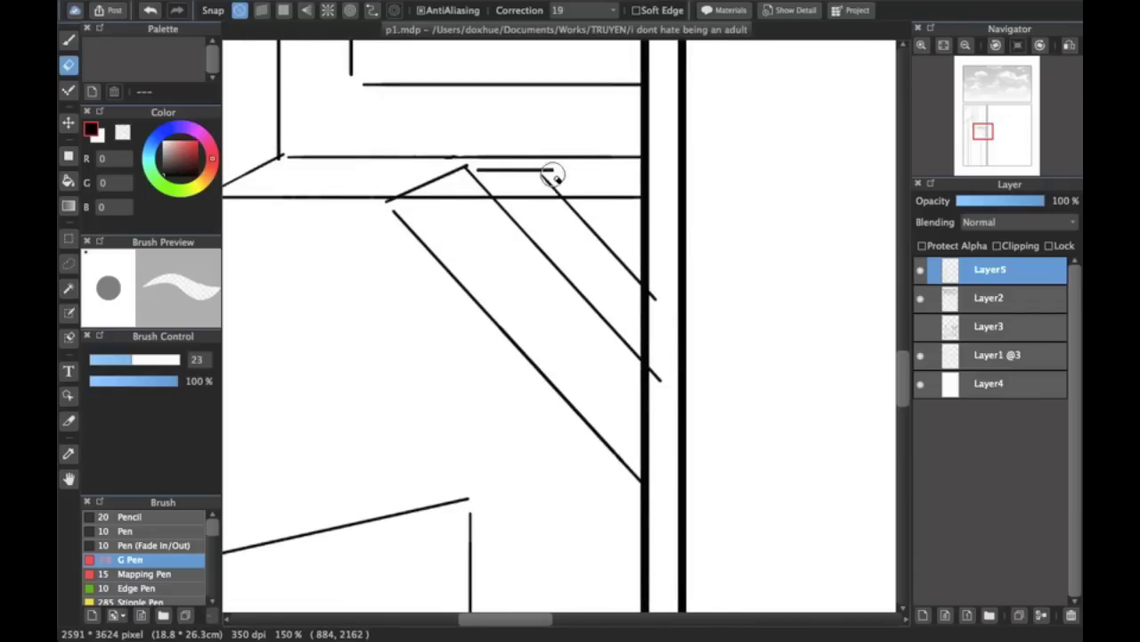
- Erase the horizontal line where it crosses the diagonal beam and the beam's line ends past the panel border
left_click_drag(501, 191, 563, 212)
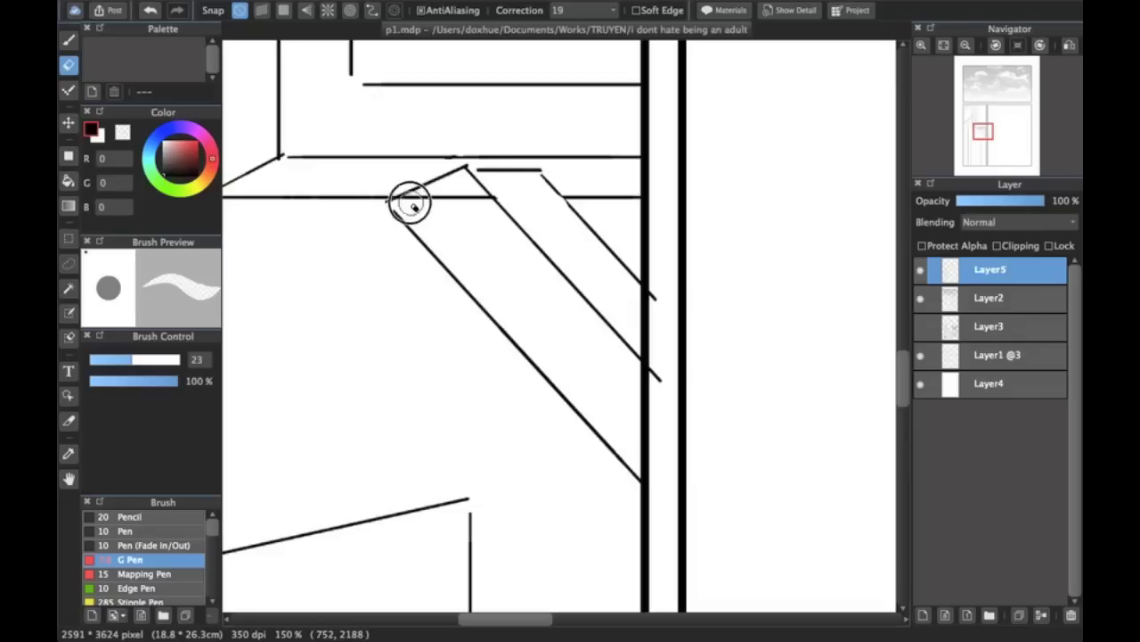
left_click_drag(407, 199, 485, 201)
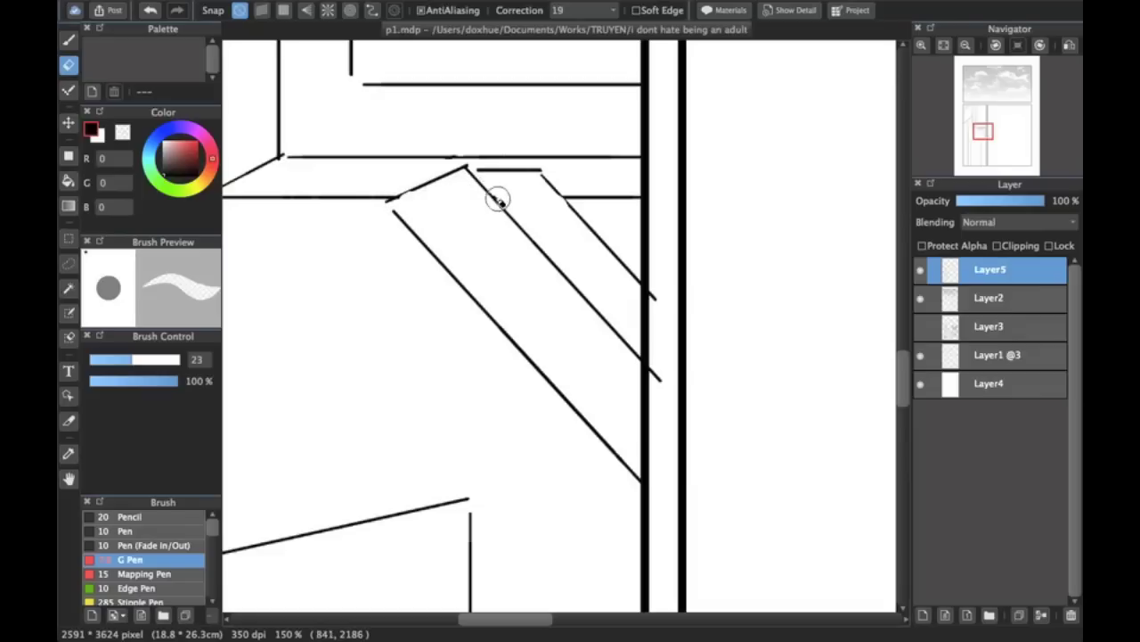
left_click_drag(575, 300, 536, 257)
mouse_move(598, 234)
left_mouse_down()
mouse_move(614, 256)
mouse_move(616, 316)
left_mouse_up()
- Examine the cleaned-up line art across the lower-left panel for remaining overruns
scroll(603, 451, "up", 10)
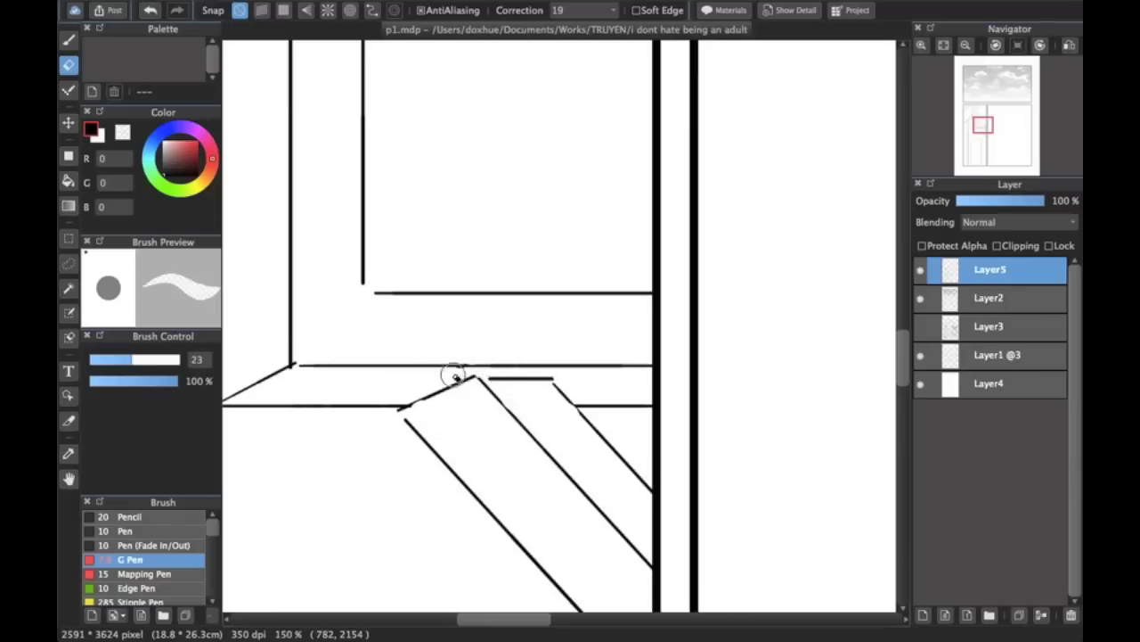
scroll(428, 244, "up", 10)
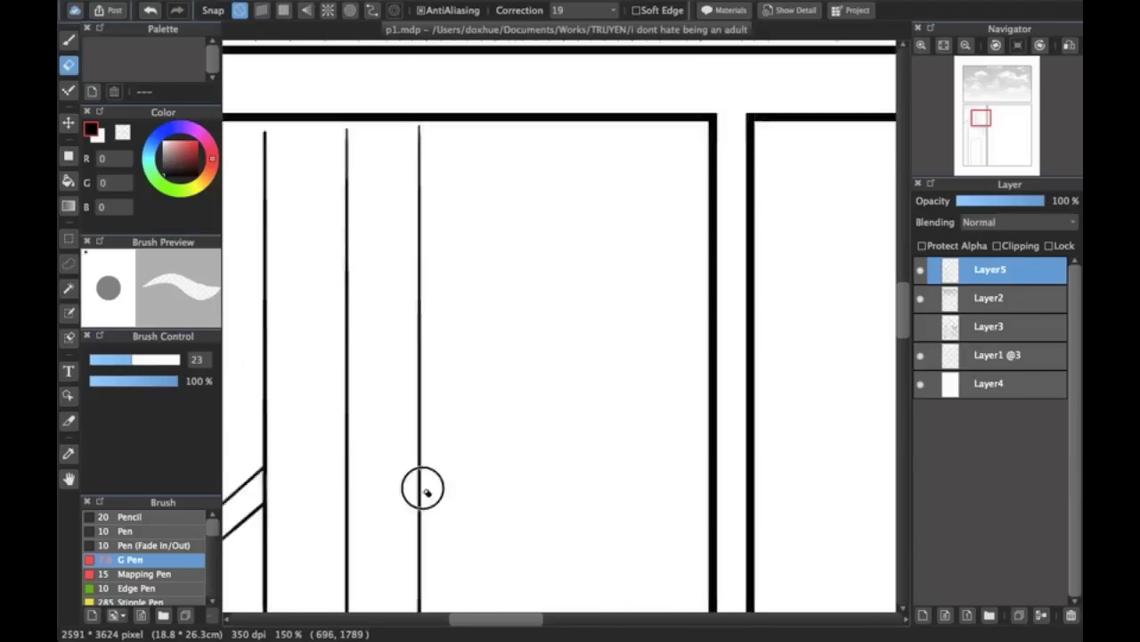
scroll(441, 316, "down", 10)
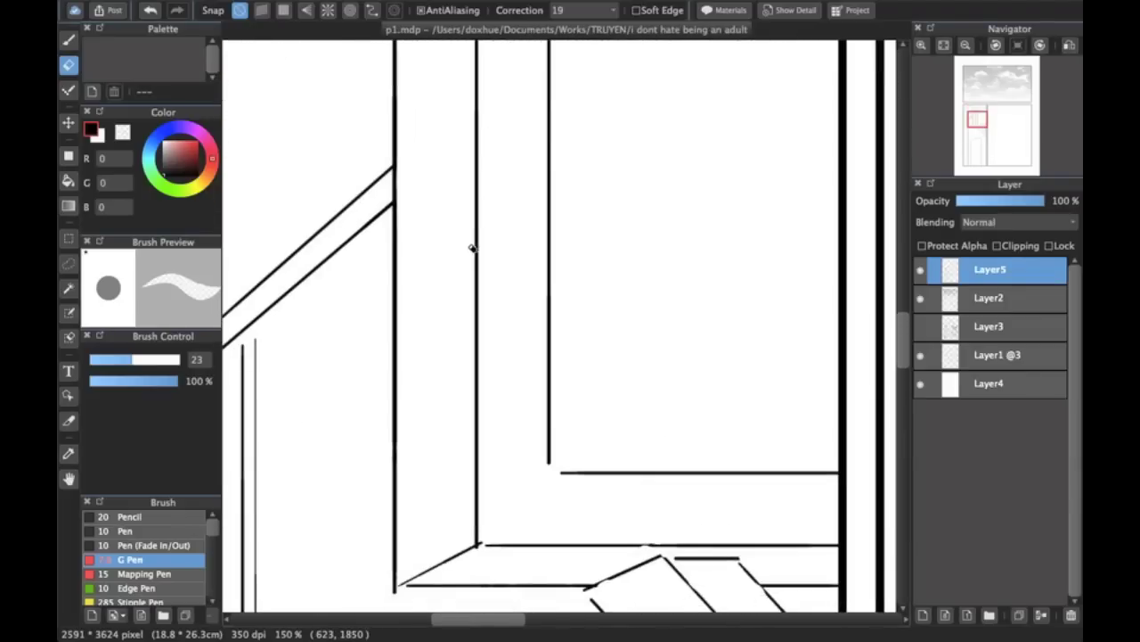
scroll(474, 247, "down", 6)
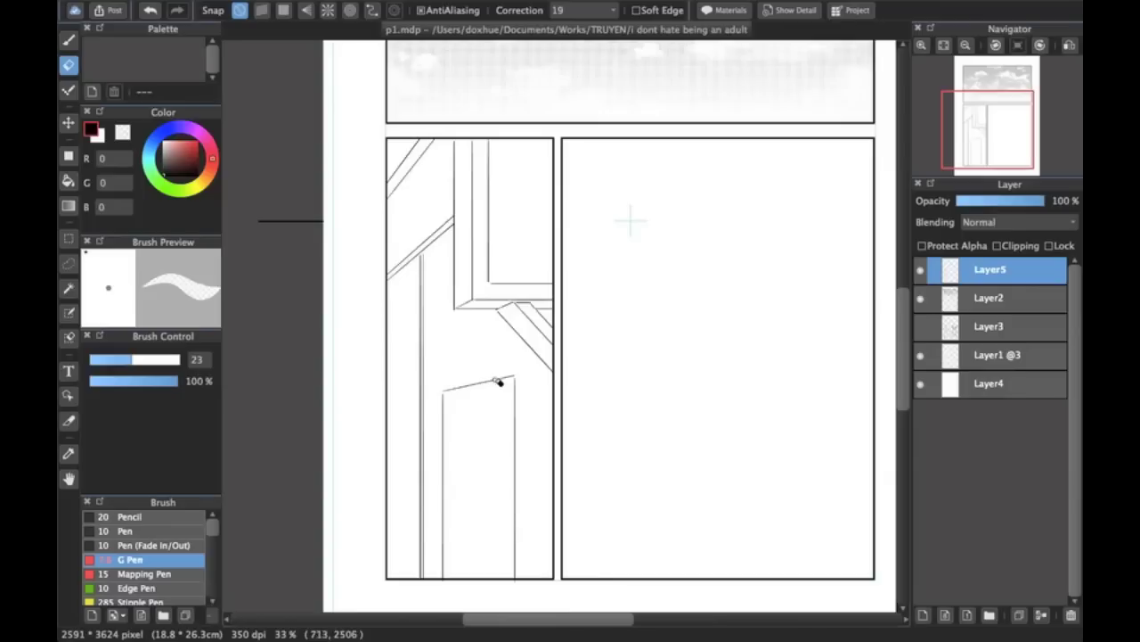
scroll(498, 357, "left", 4)
scroll(497, 356, "down", 2)
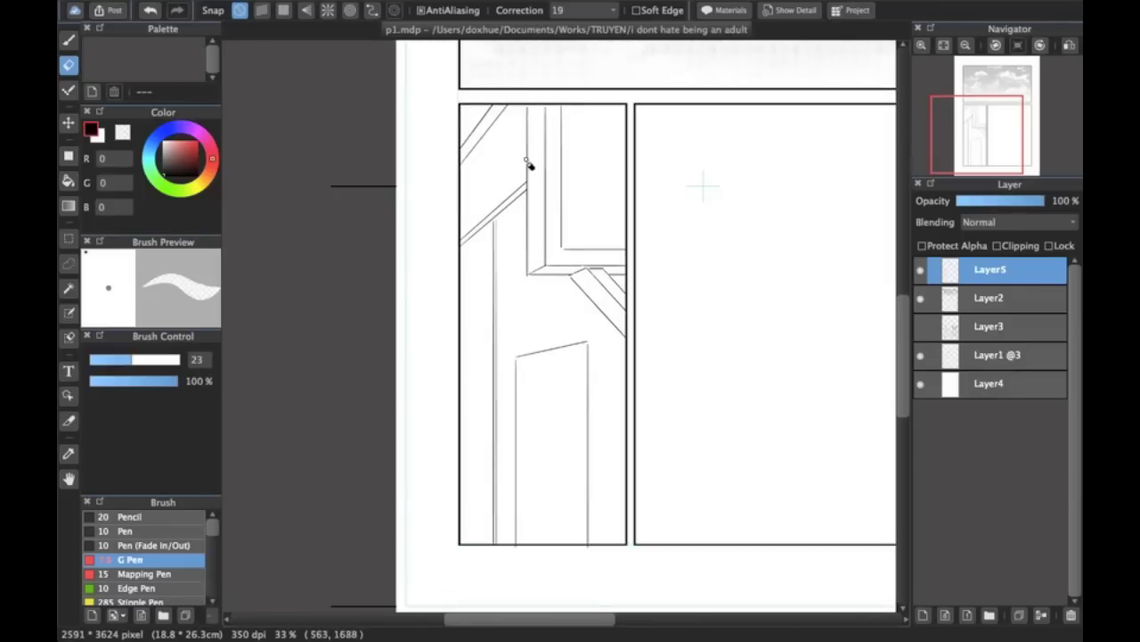
scroll(526, 160, "right", 4)
scroll(526, 160, "up", 4)
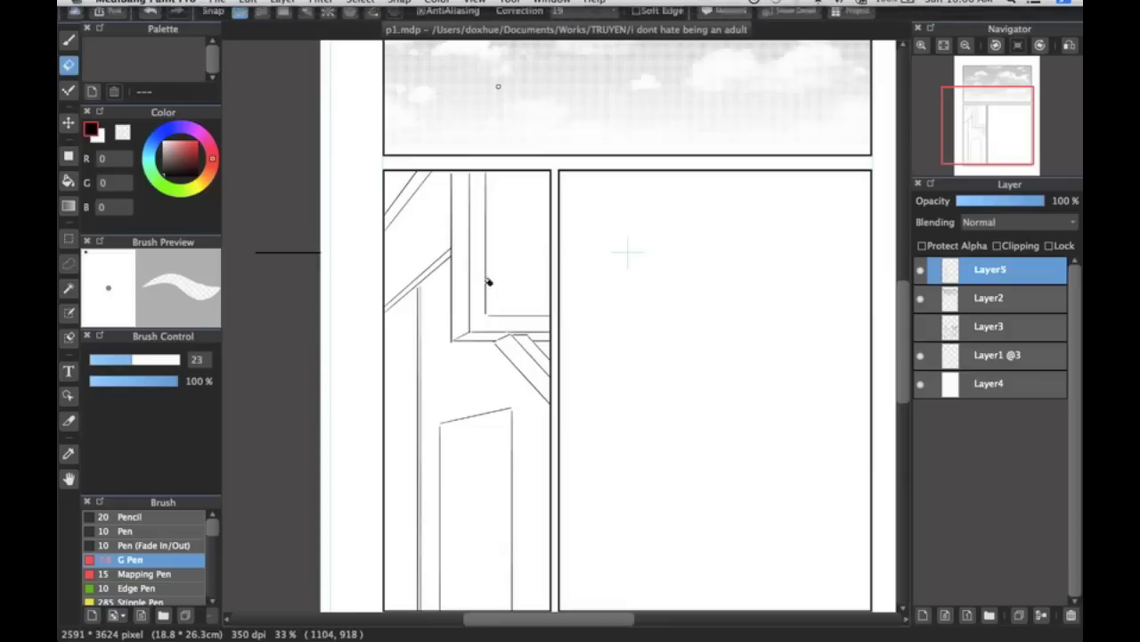
- Switch back to the brush and set its stroke Correction to 19
left_click(70, 40)
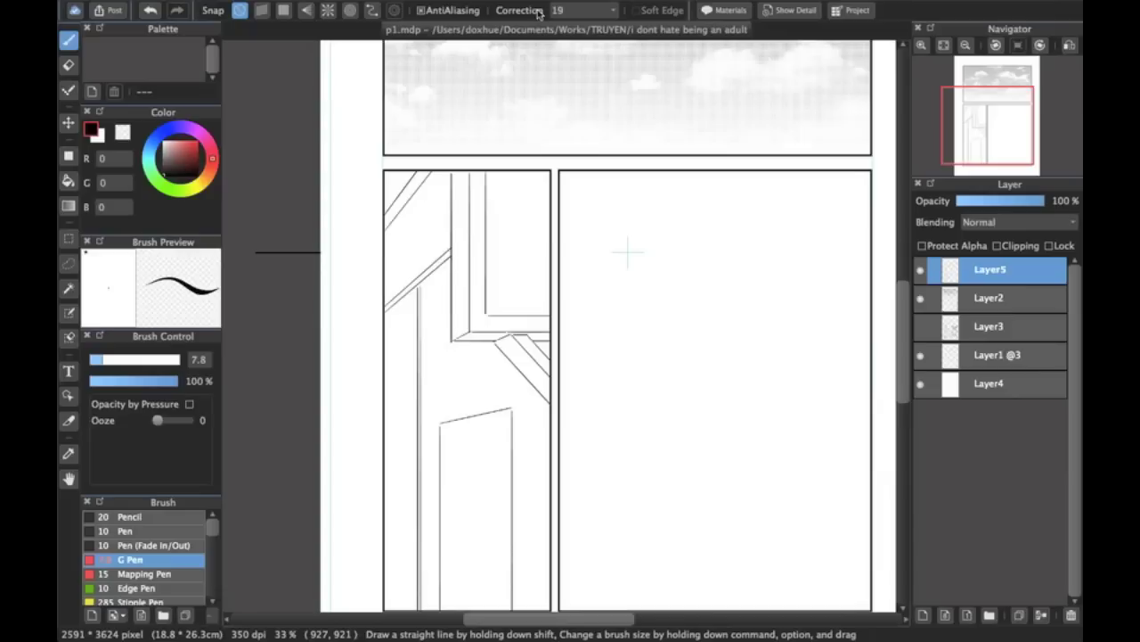
left_click(610, 11)
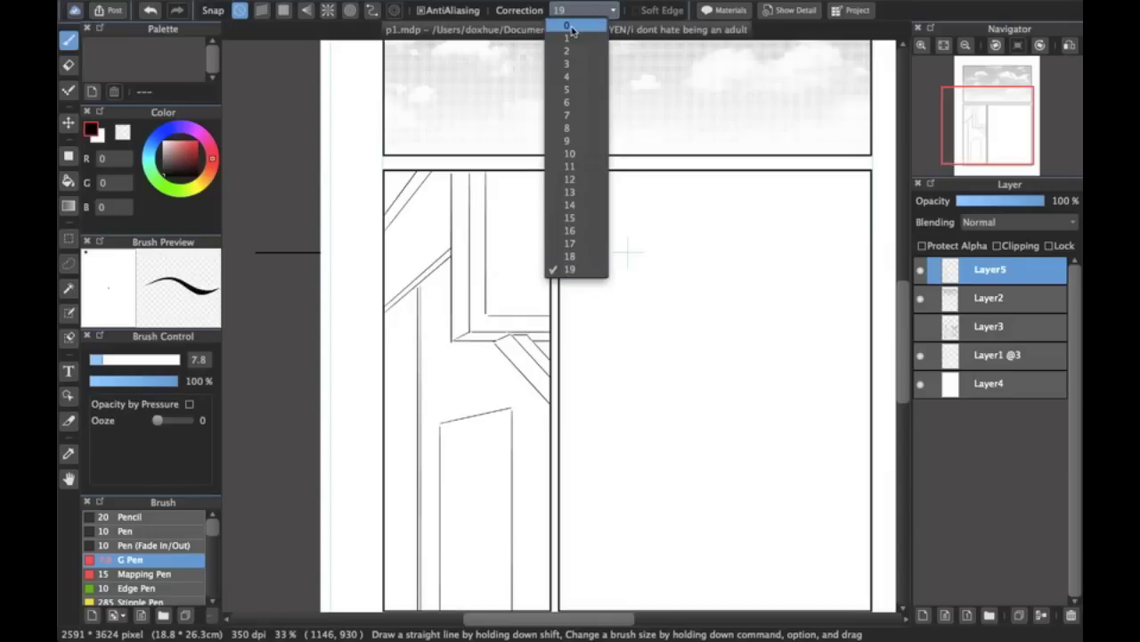
left_click(567, 270)
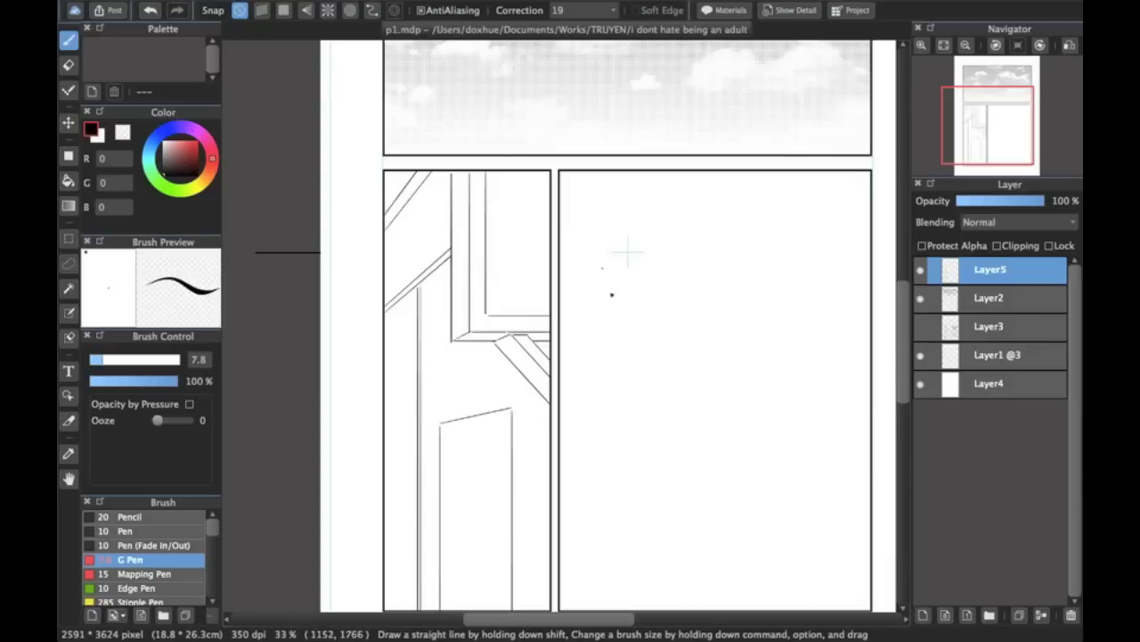
left_click(574, 11)
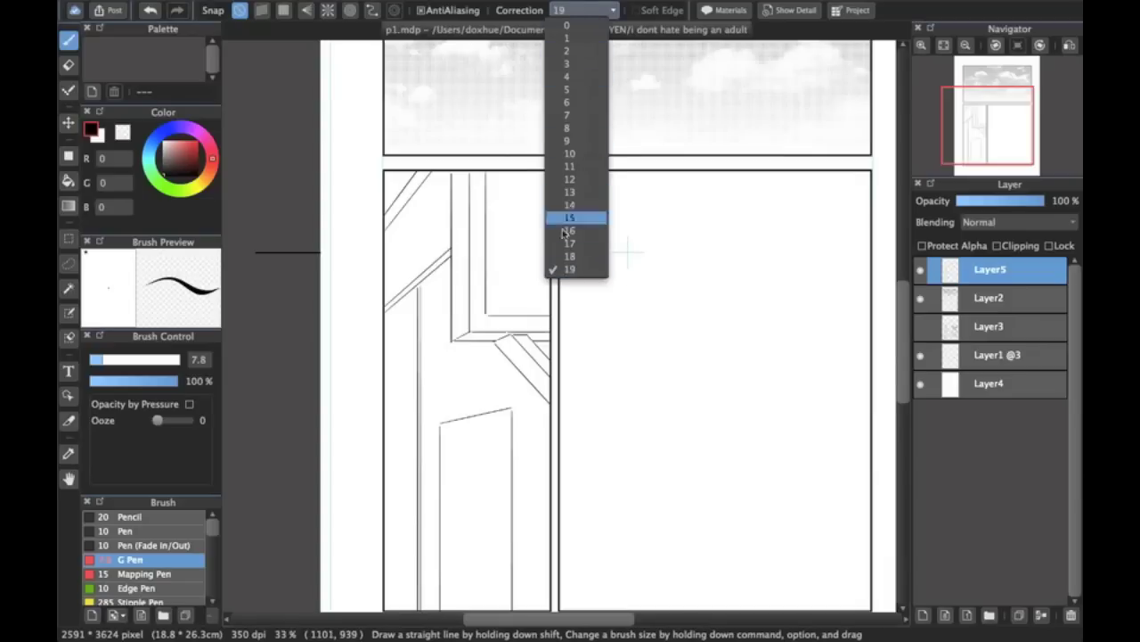
left_click(884, 19)
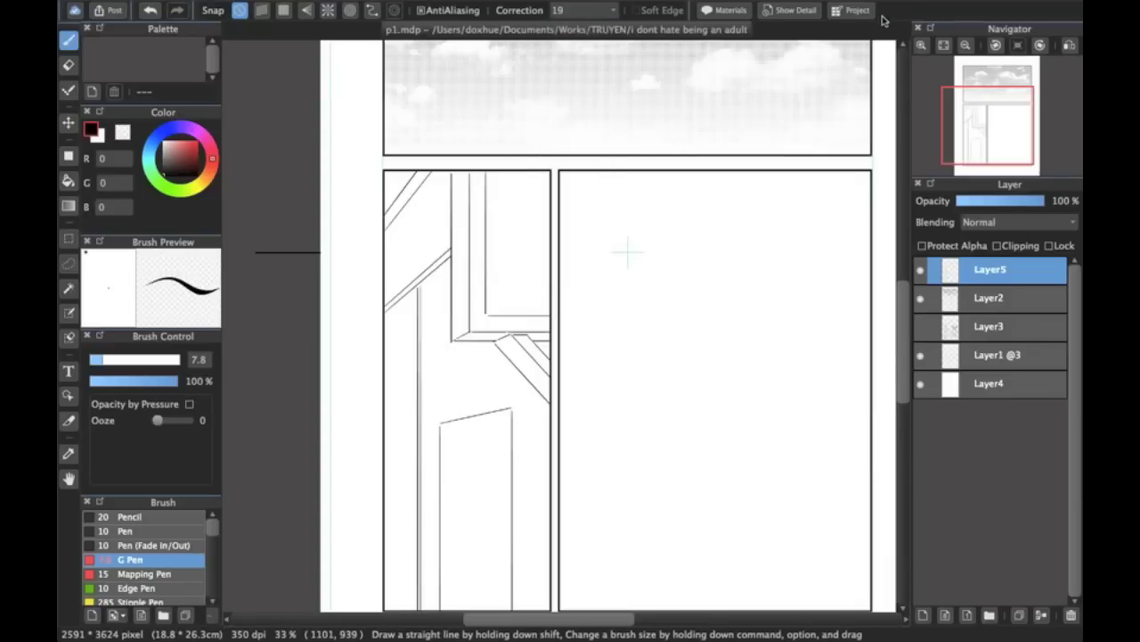
- Draw three freehand diagonal test strokes in the empty large panel, plus another stroke across it that is undone
left_click_drag(652, 178, 738, 325)
left_click_drag(695, 207, 711, 231)
left_click_drag(744, 288, 768, 334)
left_click_drag(720, 201, 777, 310)
mouse_move(749, 218)
left_mouse_down()
mouse_move(791, 233)
mouse_move(861, 222)
mouse_move(866, 257)
left_mouse_up()
key("super+z")
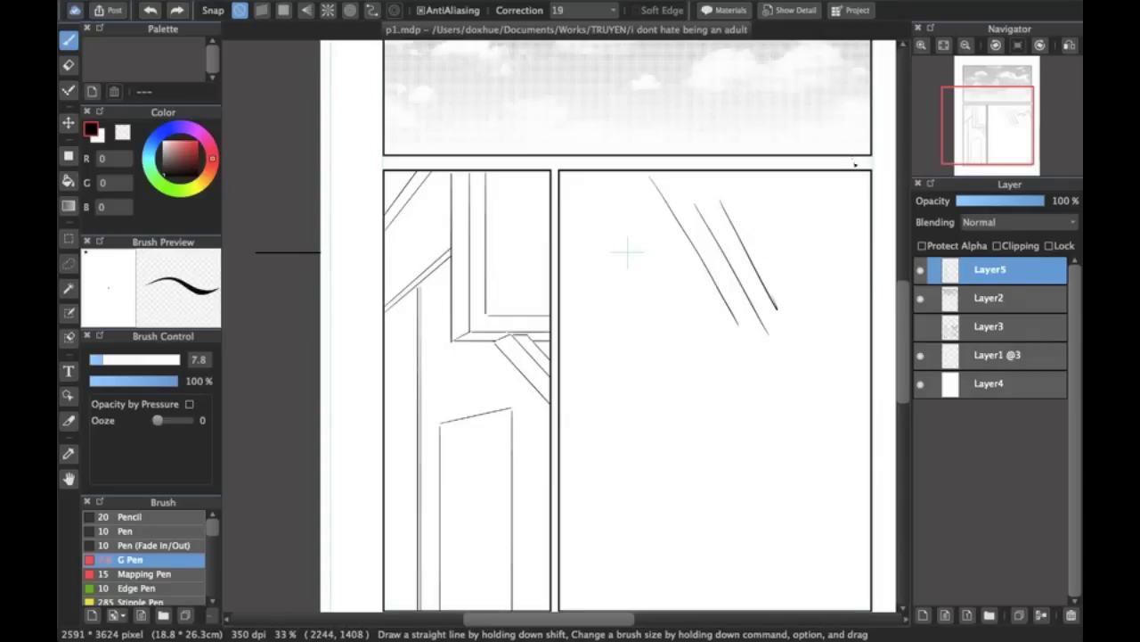
- Undo the diagonal test strokes in the large panel and set the brush's stroke Correction to 1
key("super+z")
key("super+z")
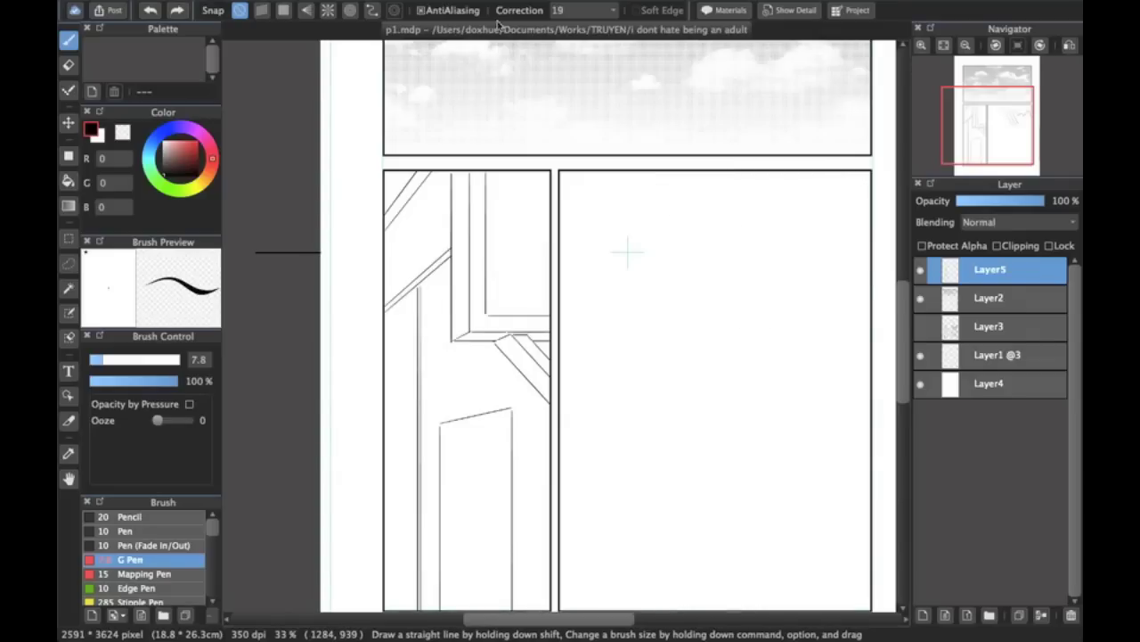
left_click(577, 20)
left_click(570, 28)
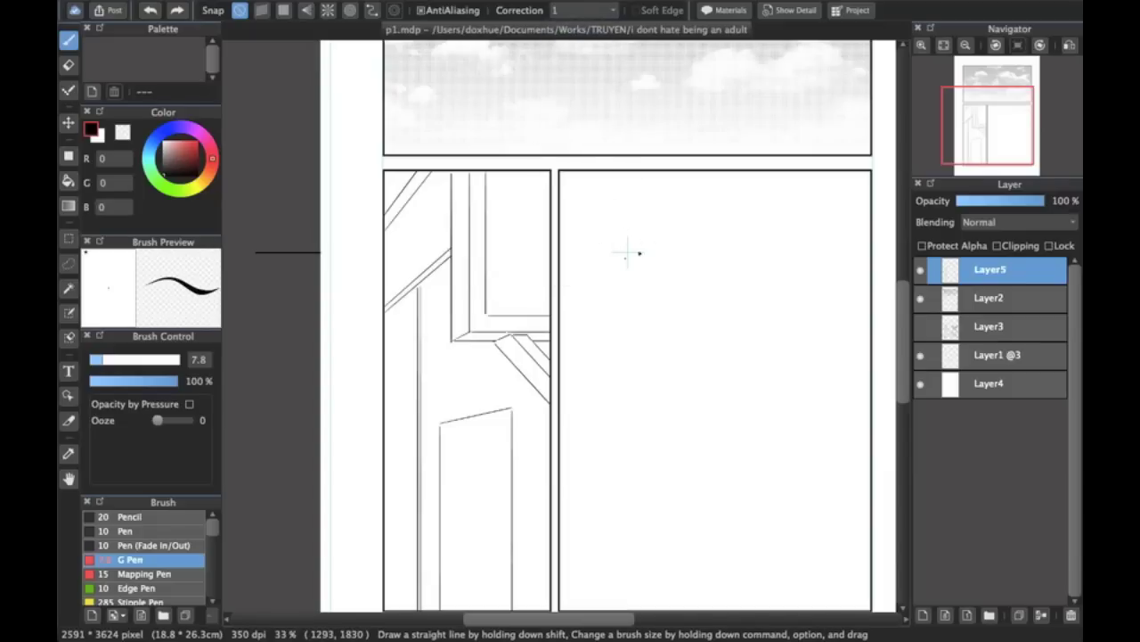
- Try three short freehand test strokes in the empty large panel at the low Correction setting, undoing each one
mouse_move(583, 376)
left_mouse_down()
mouse_move(631, 304)
mouse_move(618, 372)
mouse_move(710, 327)
mouse_move(762, 329)
left_mouse_up()
key("super+z")
mouse_move(612, 333)
left_mouse_down()
mouse_move(669, 309)
mouse_move(692, 316)
left_mouse_up()
key("super+z")
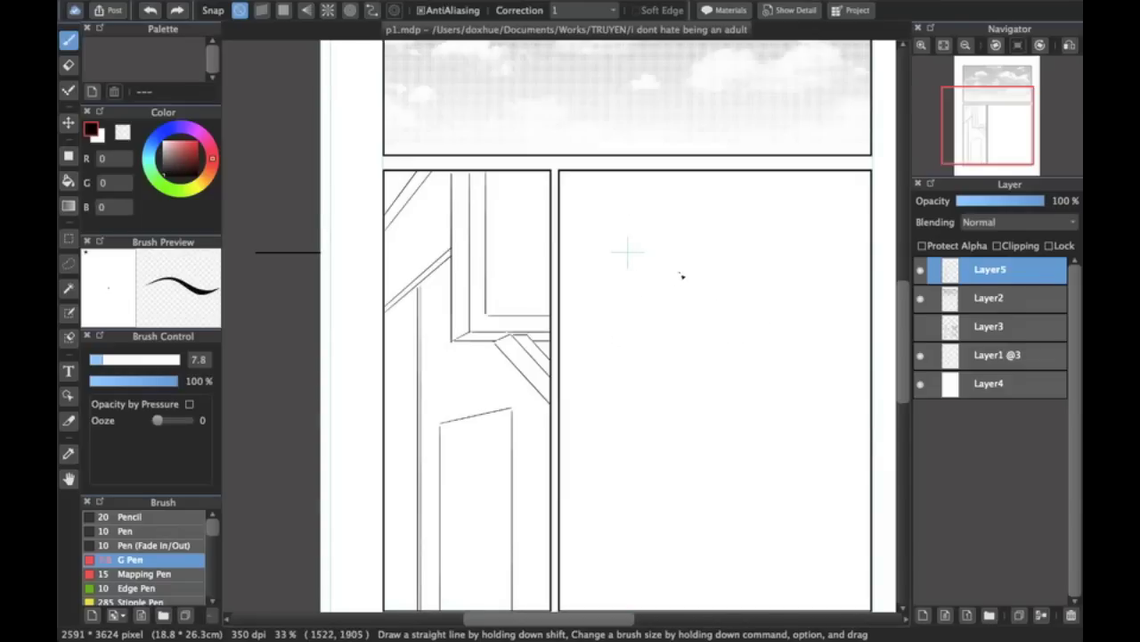
mouse_move(645, 254)
left_mouse_down()
mouse_move(646, 281)
mouse_move(664, 294)
mouse_move(692, 270)
left_mouse_up()
key("super+z")
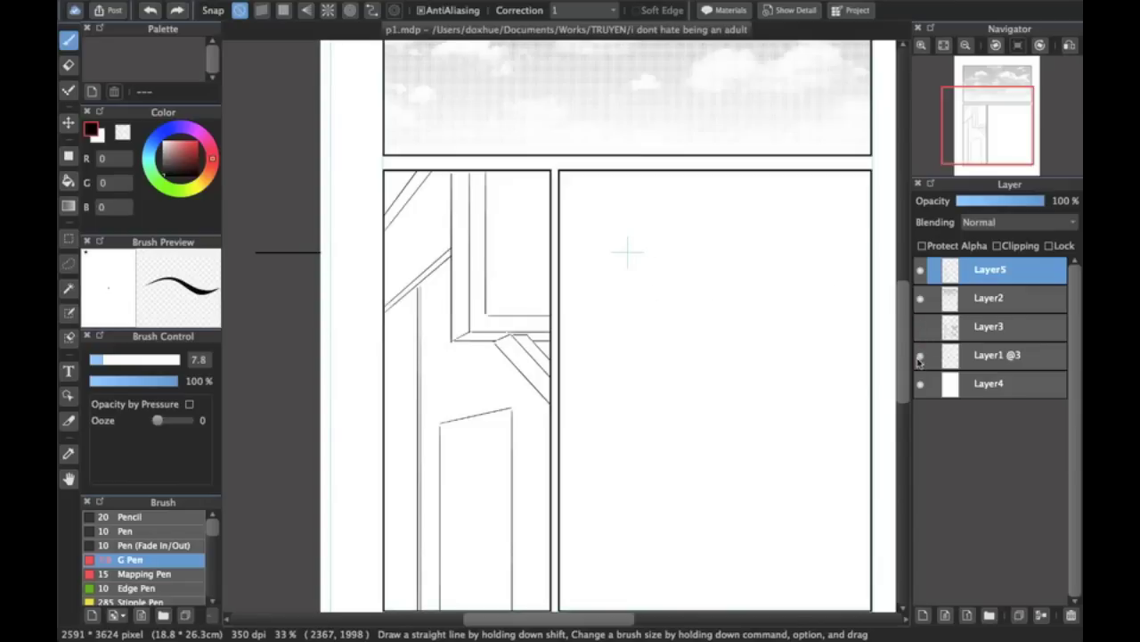
- Show the rough sketch on Layer3 and set the G Pen's brush size to 11.1
left_click(920, 326)
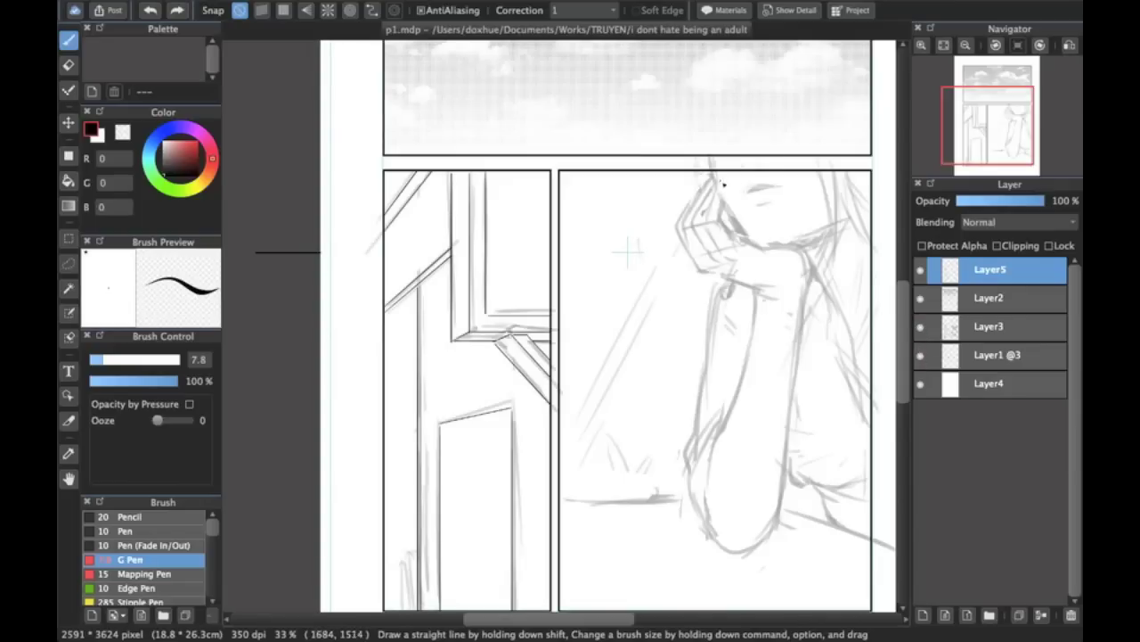
scroll(722, 185, "up", 3)
left_click_drag(94, 363, 109, 359)
- Ink both sides of the foremost fingertip beside the character's face on Layer5, following the sketch
scroll(481, 270, "right", 5)
scroll(481, 283, "up", 1)
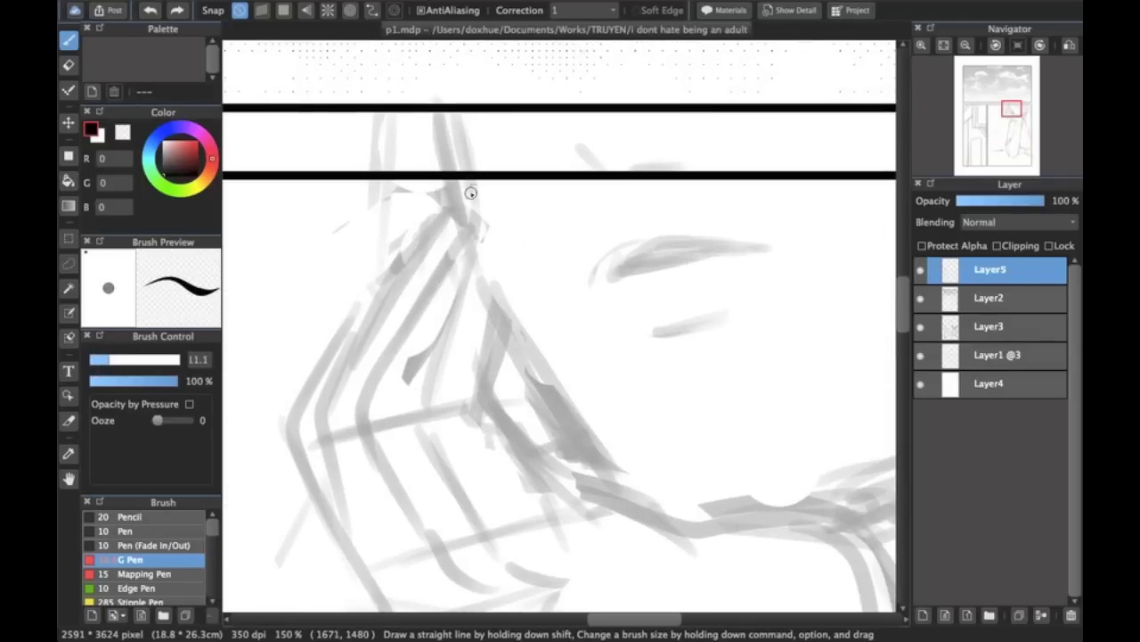
left_click_drag(482, 231, 429, 385)
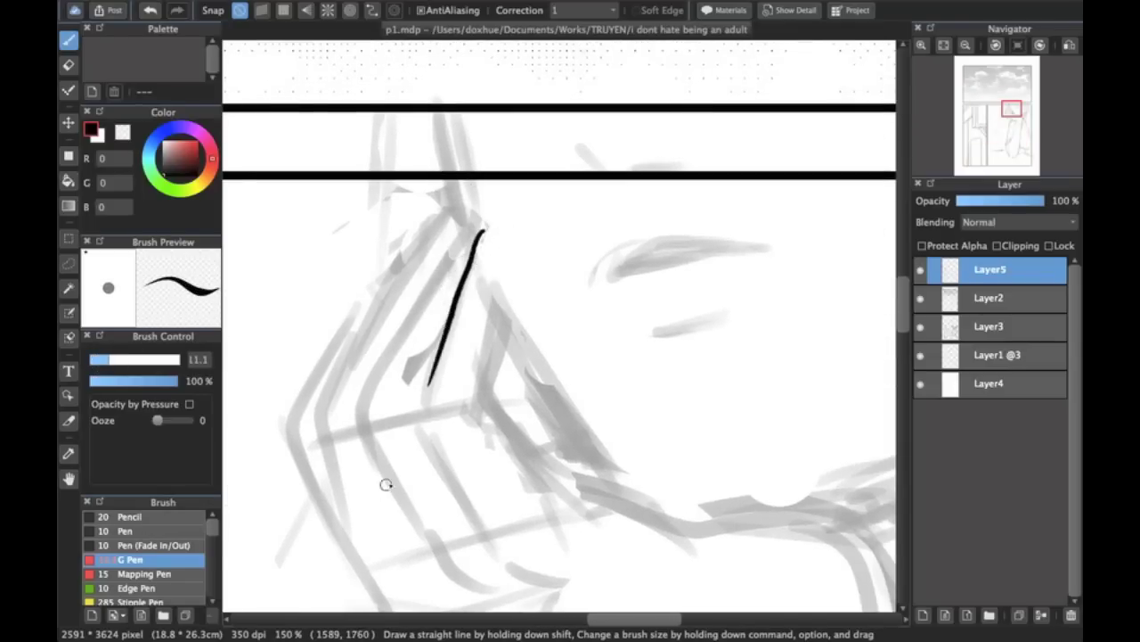
mouse_move(481, 234)
left_mouse_down()
mouse_move(489, 226)
mouse_move(512, 255)
mouse_move(483, 392)
left_mouse_up()
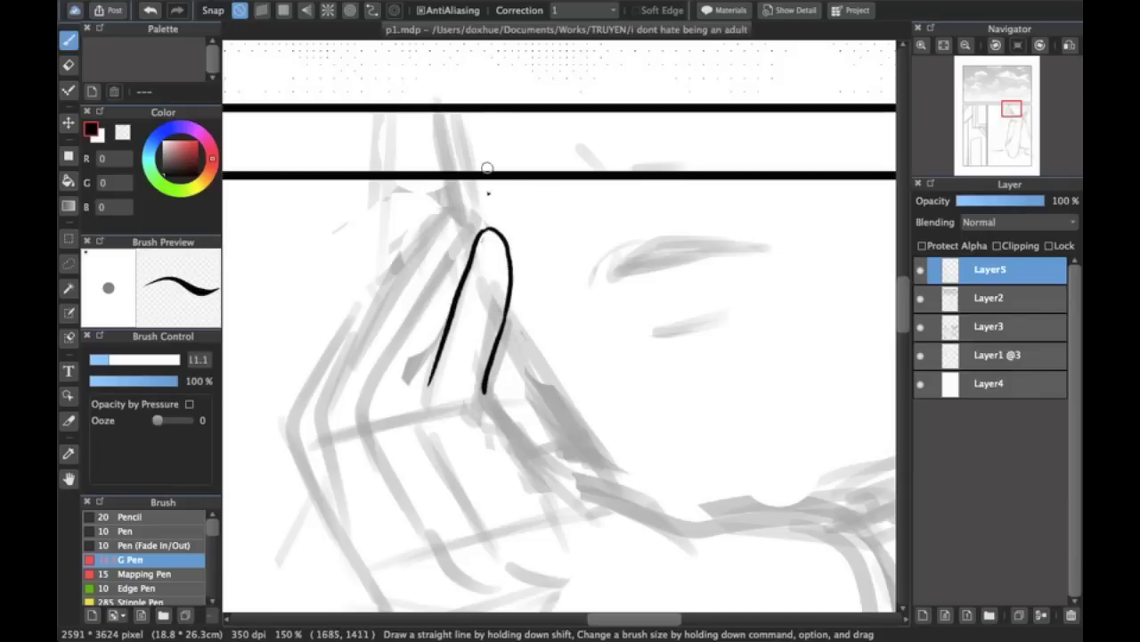
- Set the stroke Correction to 19 and ink the rest of the finger's two edges down toward the palm
left_click(581, 10)
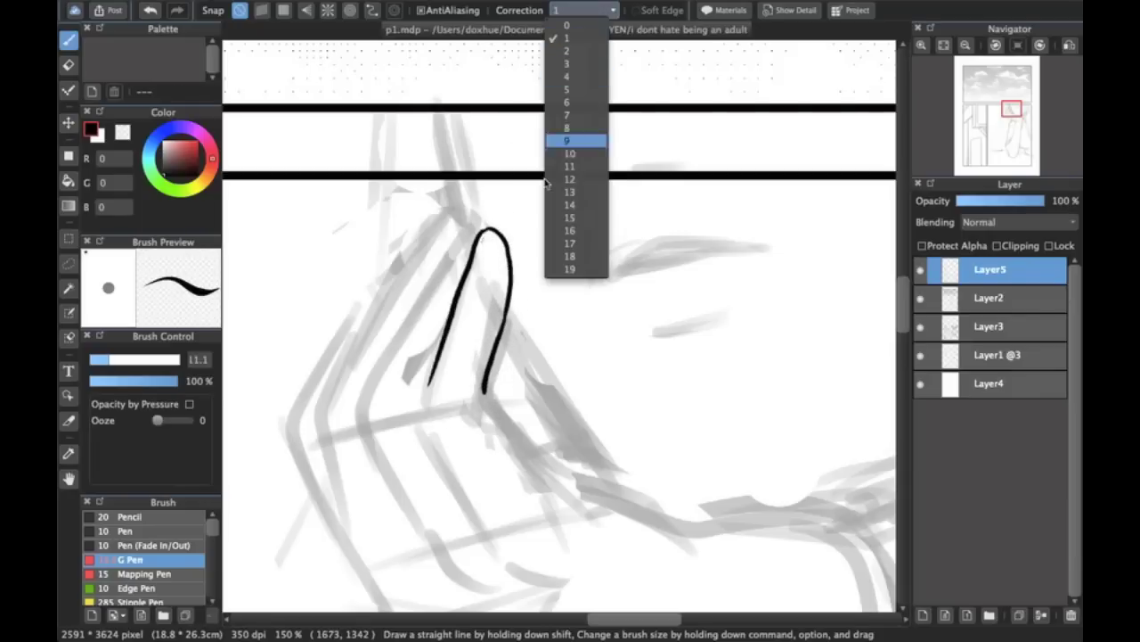
left_click(571, 269)
scroll(465, 413, "down", 5)
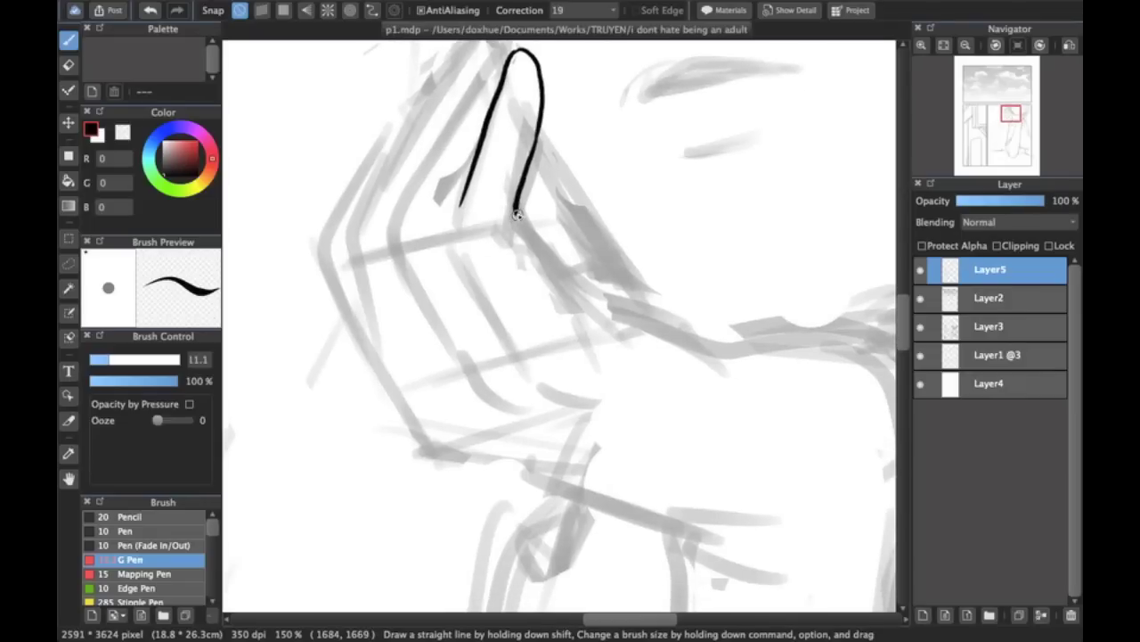
left_click_drag(518, 217, 597, 319)
mouse_move(454, 197)
left_mouse_down()
mouse_move(472, 280)
mouse_move(532, 377)
mouse_move(570, 398)
left_mouse_up()
scroll(497, 187, "up", 5)
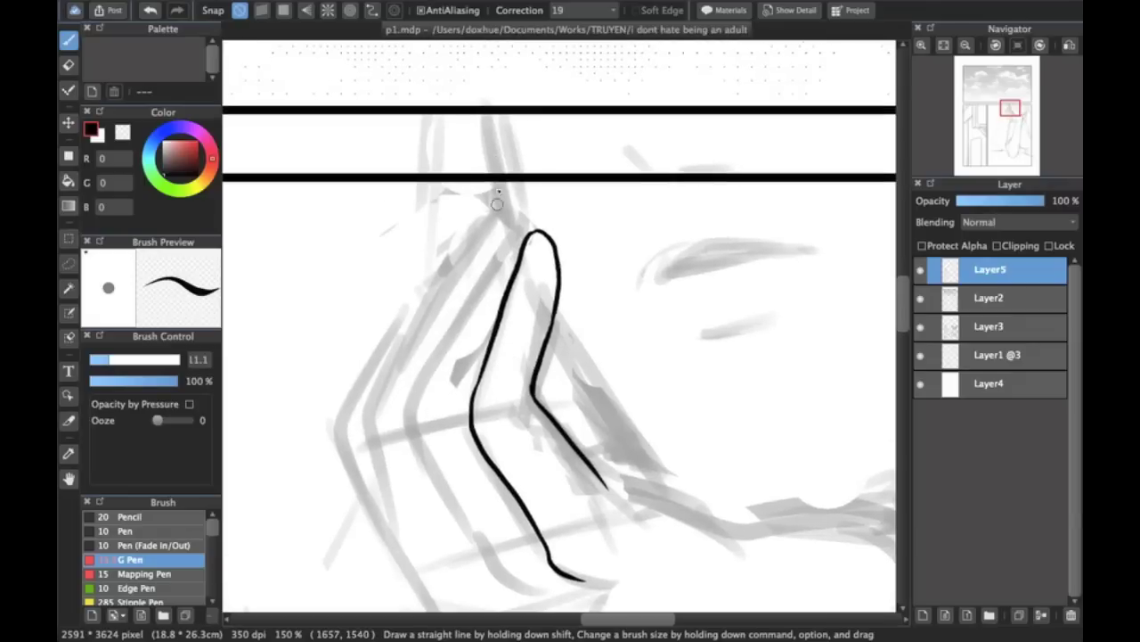
scroll(525, 148, "down", 4)
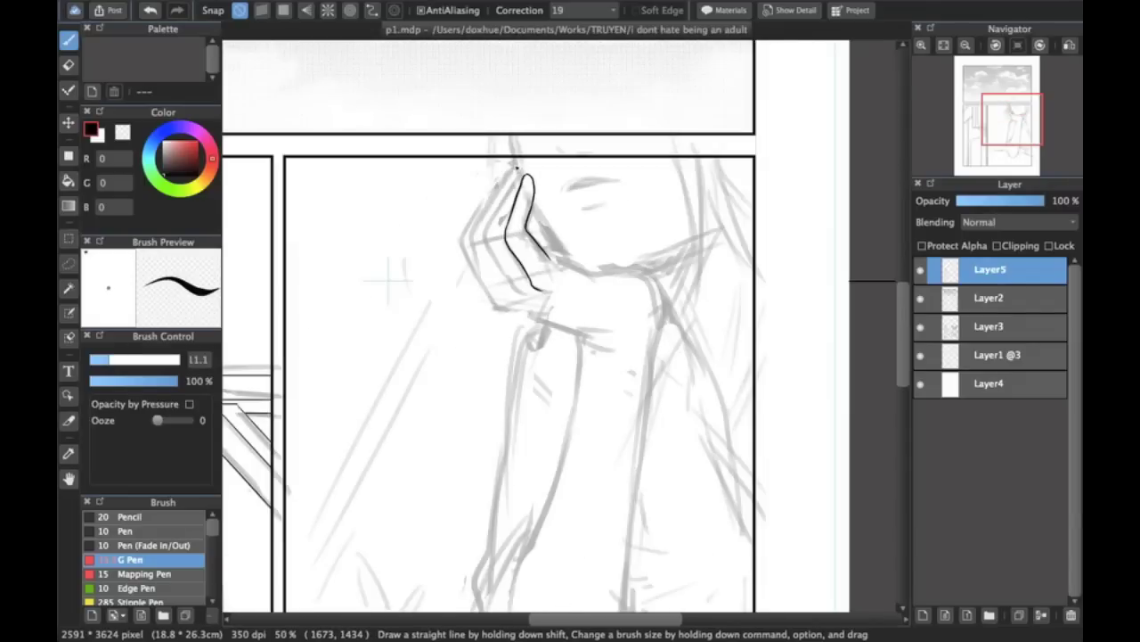